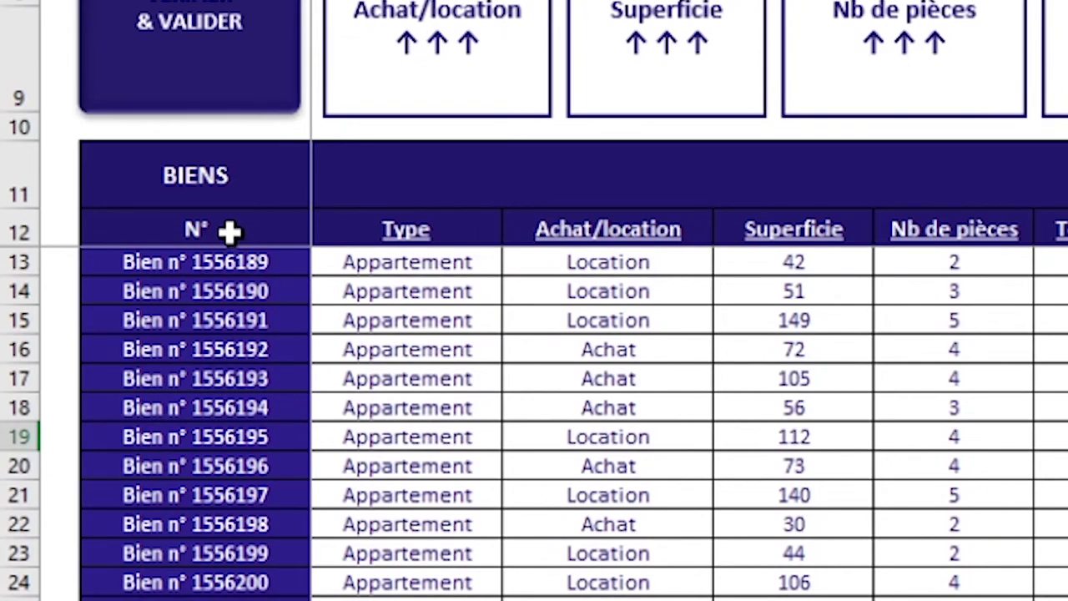
# Select the property list B12:L197, from the N° header cell through the last Montant cell
pyautogui.click(21, 232)
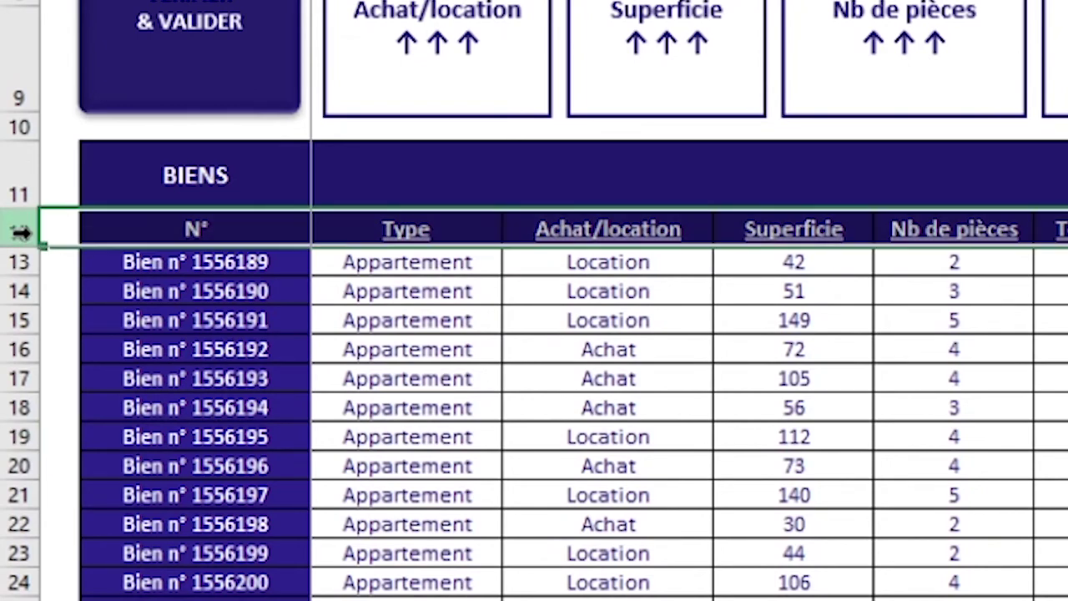
pyautogui.click(98, 230)
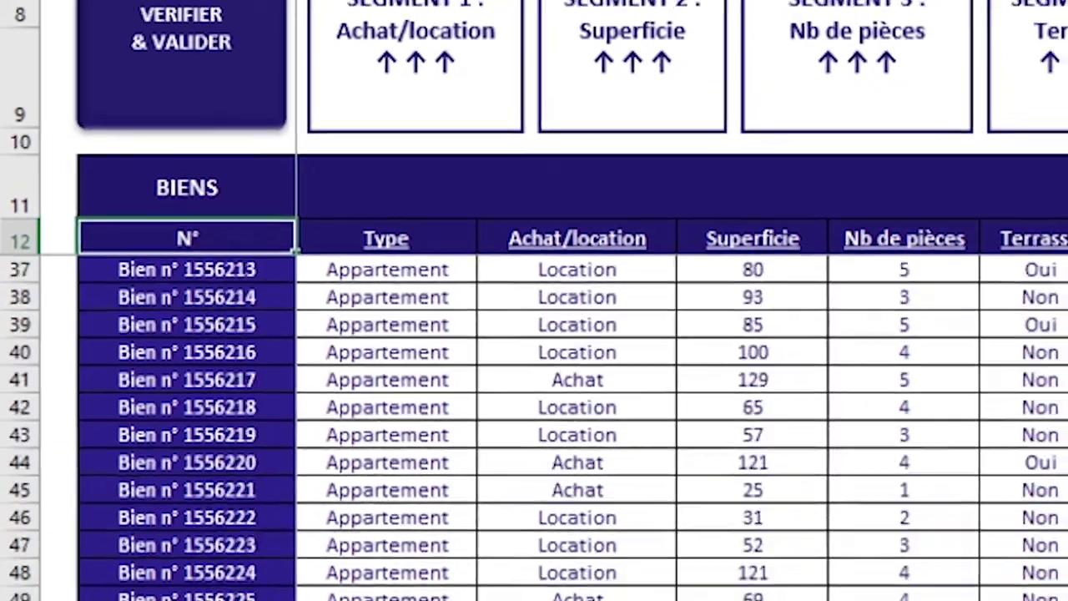
pyautogui.scroll(-9, 534, 418)
pyautogui.scroll(-11, 535, 417)
pyautogui.scroll(-8, 534, 417)
pyautogui.scroll(-7, 534, 417)
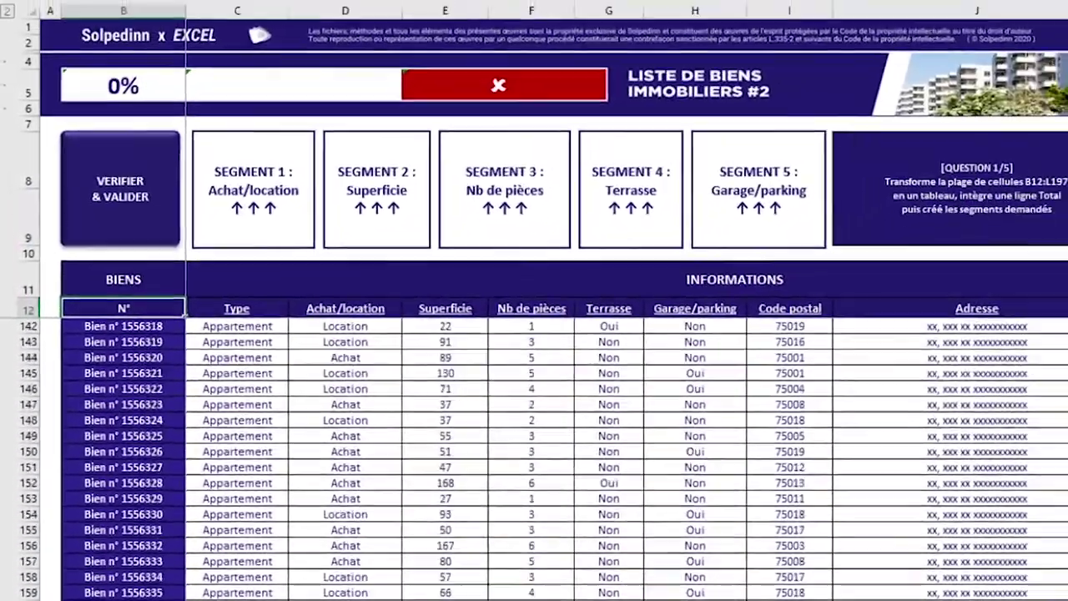
pyautogui.scroll(-10, 795, 418)
pyautogui.scroll(-3, 796, 417)
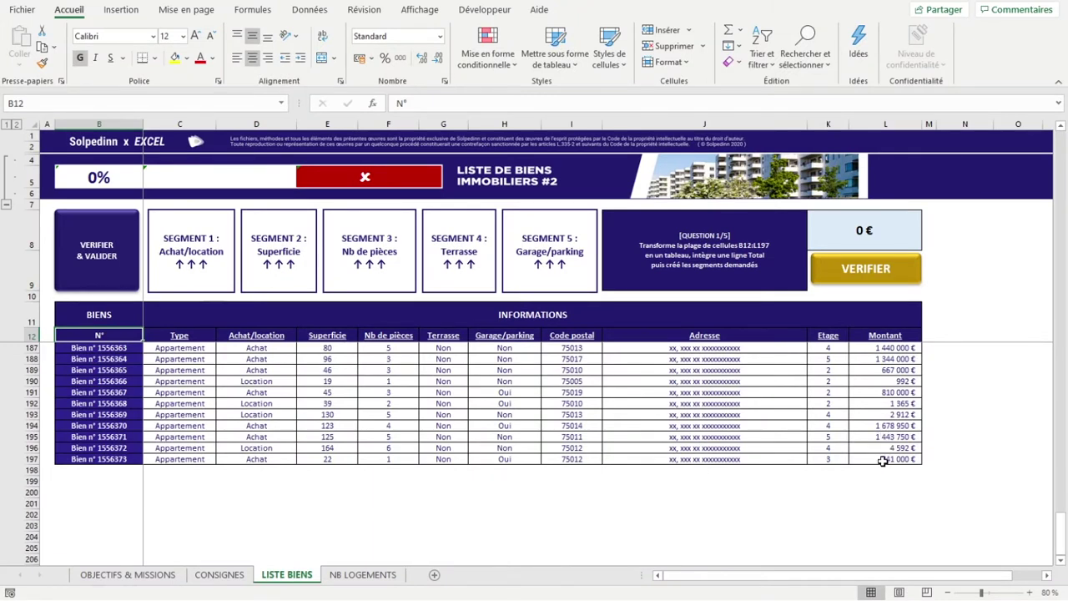
pyautogui.press('shift')
pyautogui.keyDown('shift'); pyautogui.click(882, 462); pyautogui.keyUp('shift')
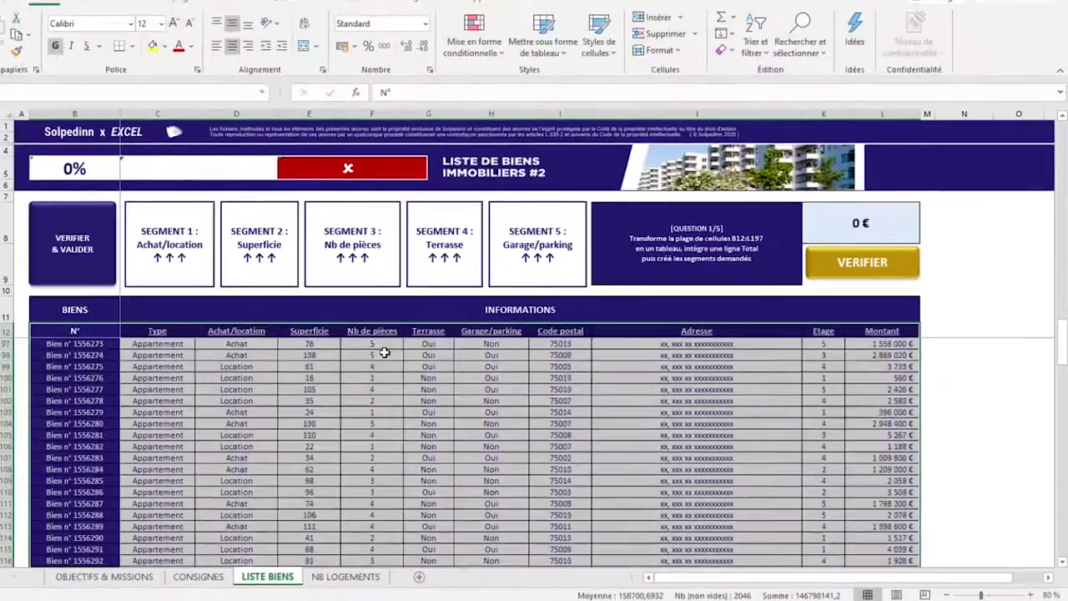
pyautogui.scroll(20, 384, 353)
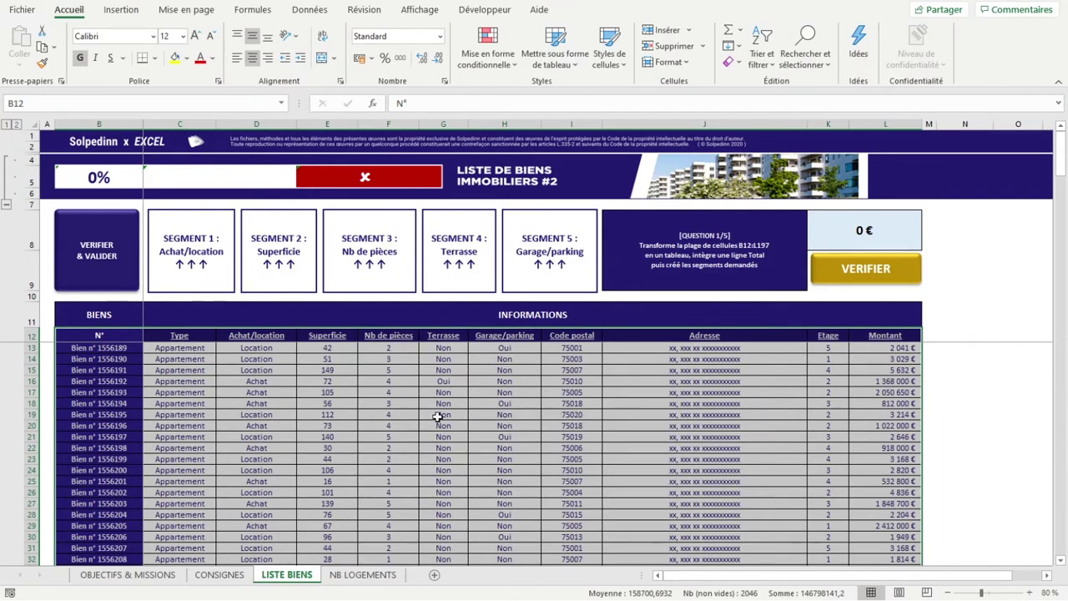
pyautogui.scroll(-7, 472, 448)
pyautogui.scroll(-6, 473, 449)
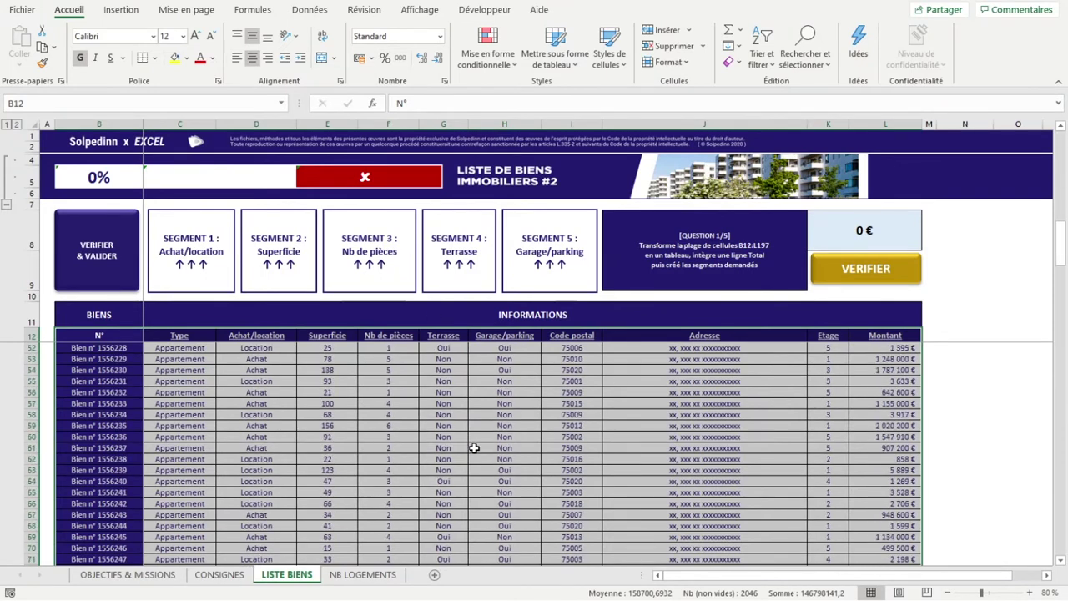
pyautogui.press('F8')
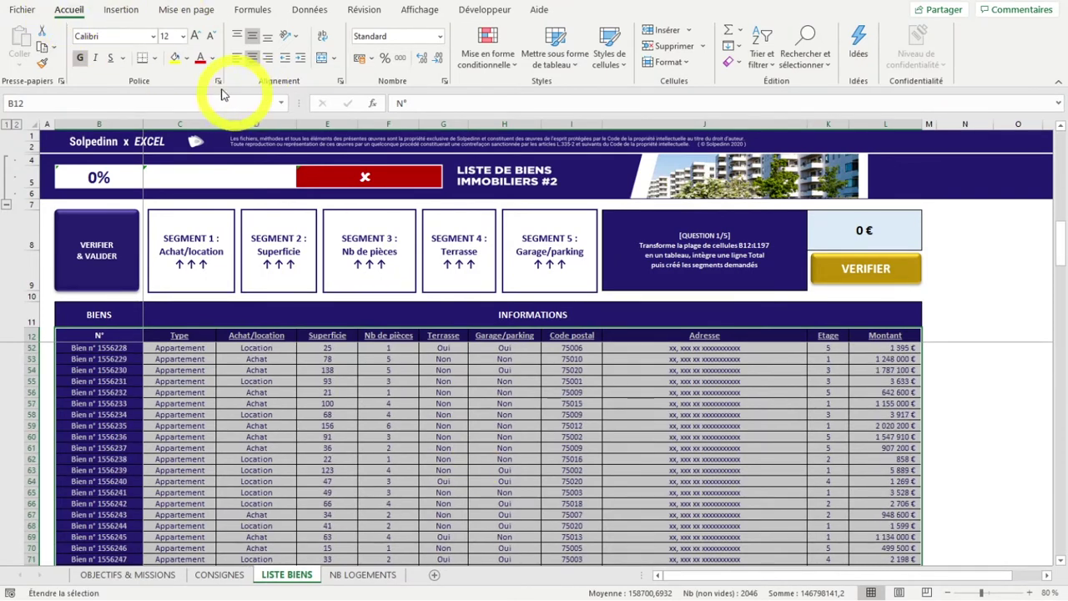
# Format B12:L197 as a table with headers using a blue medium table style
pyautogui.click(557, 66)
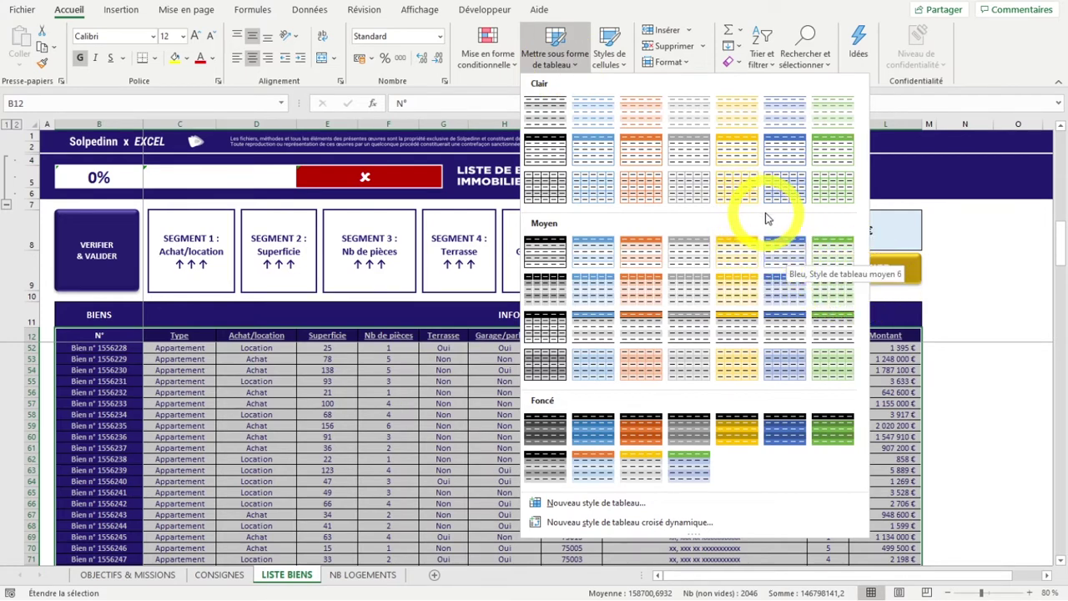
pyautogui.click(776, 256)
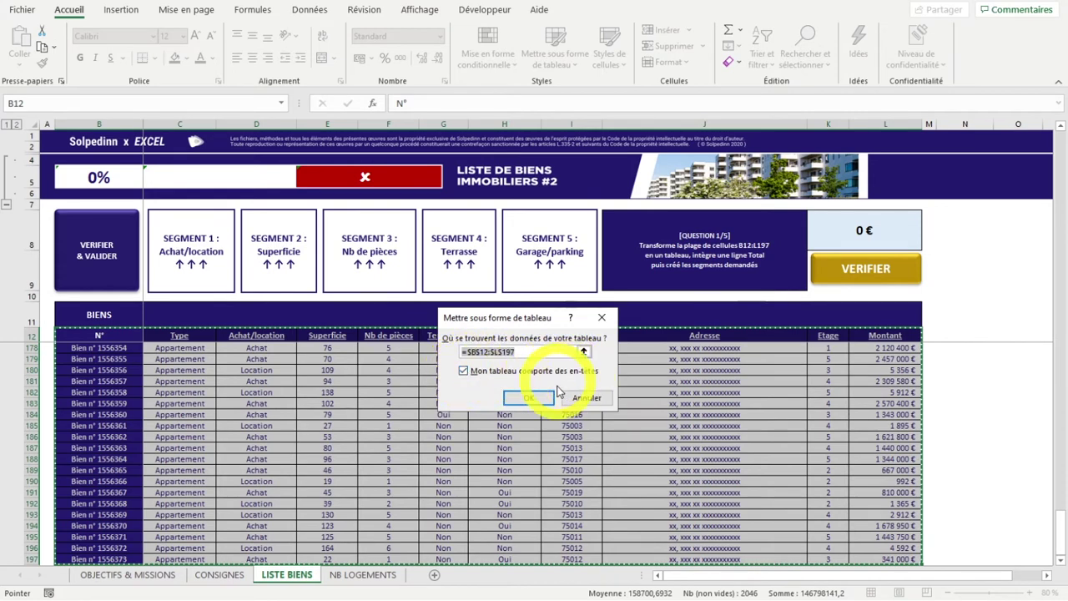
pyautogui.click(527, 398)
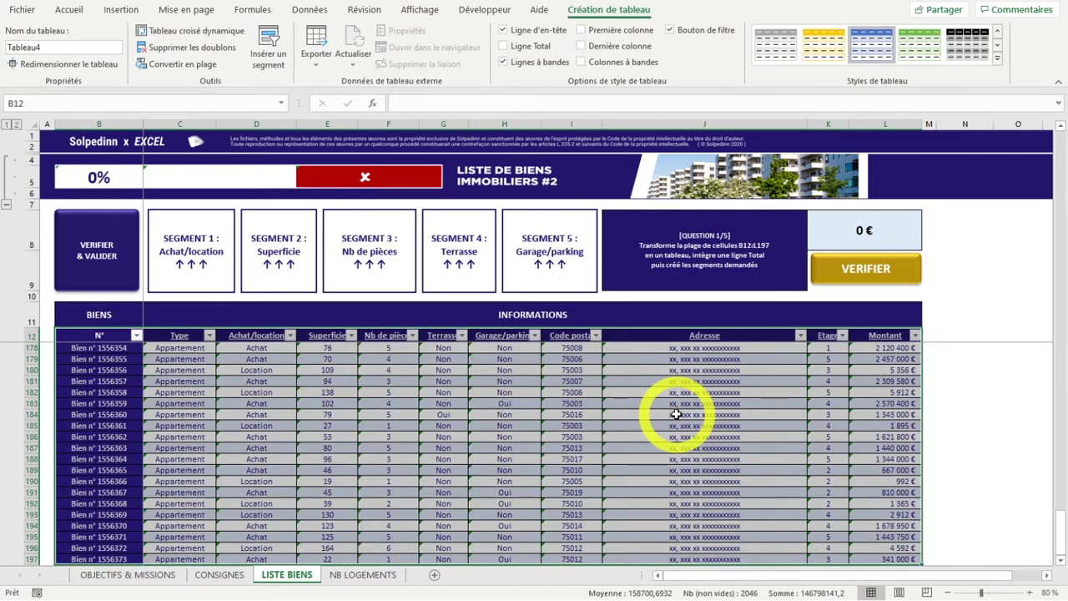
pyautogui.click(676, 414)
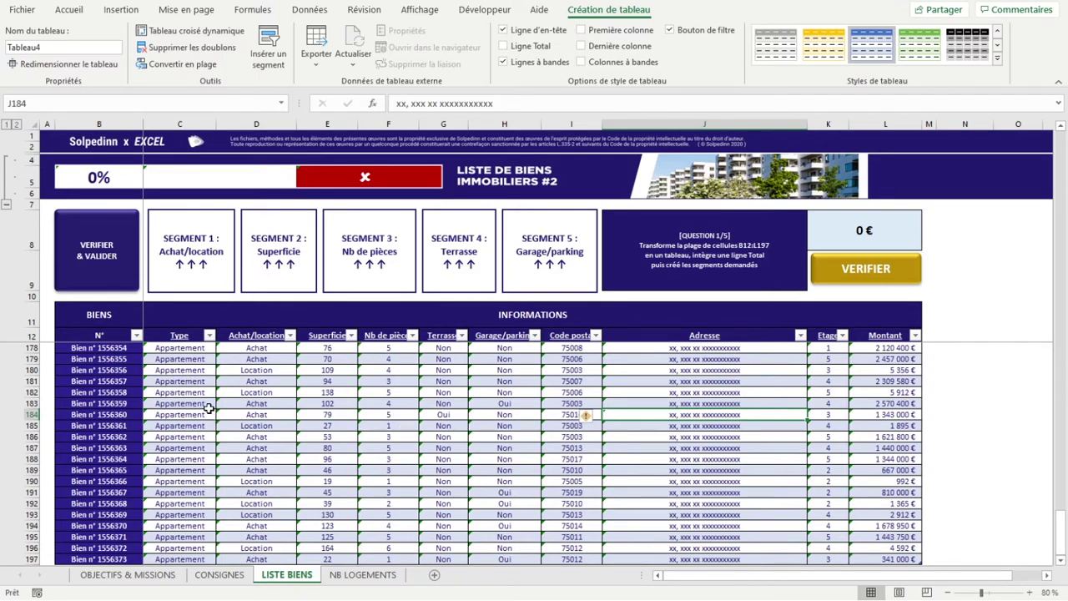
pyautogui.scroll(2, 157, 413)
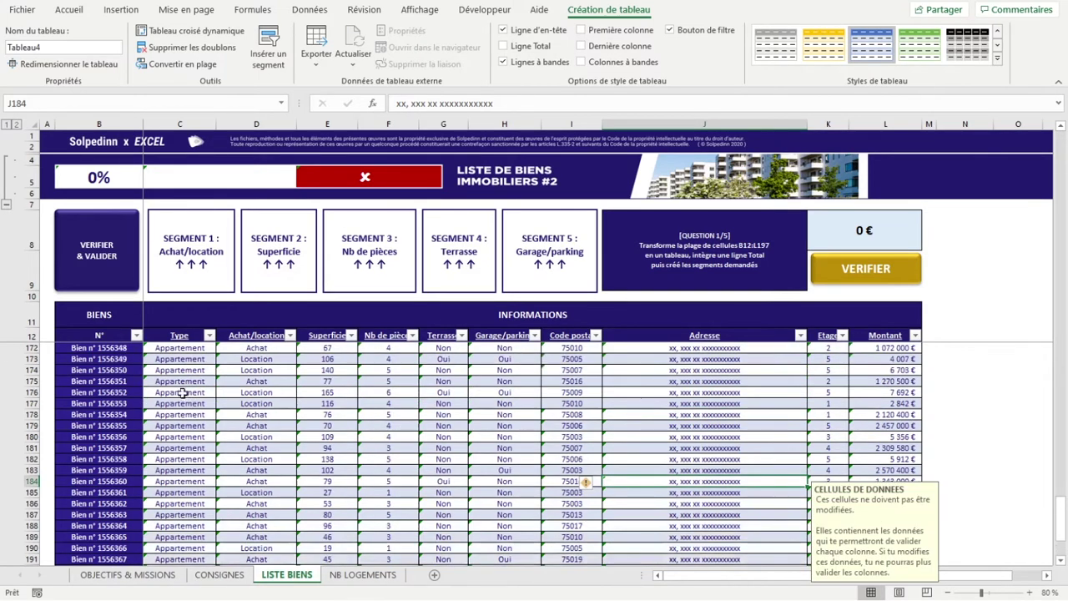
pyautogui.click(32, 335)
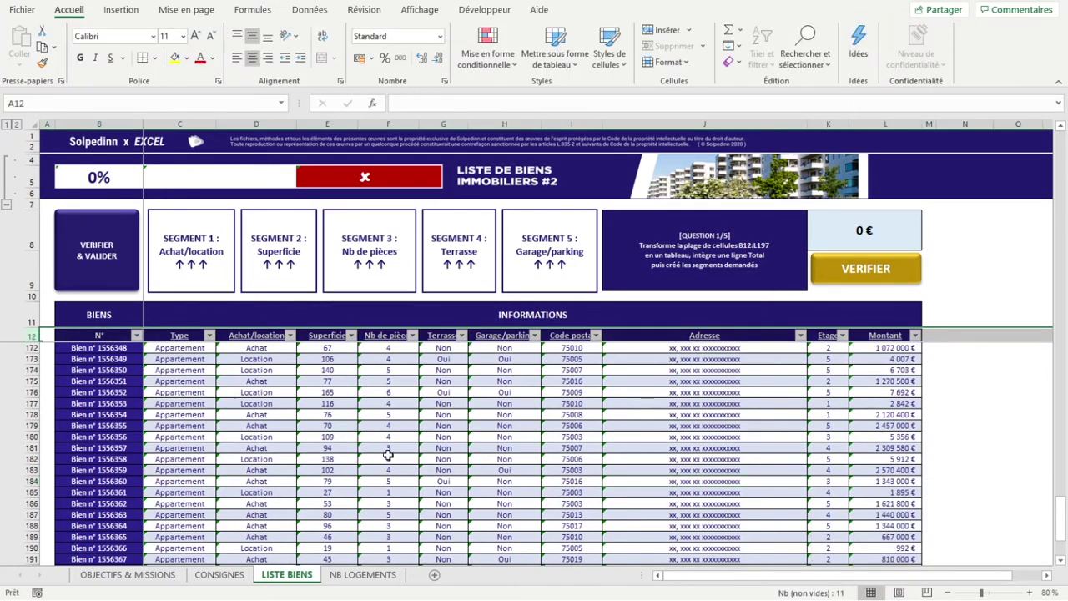
pyautogui.click(388, 455)
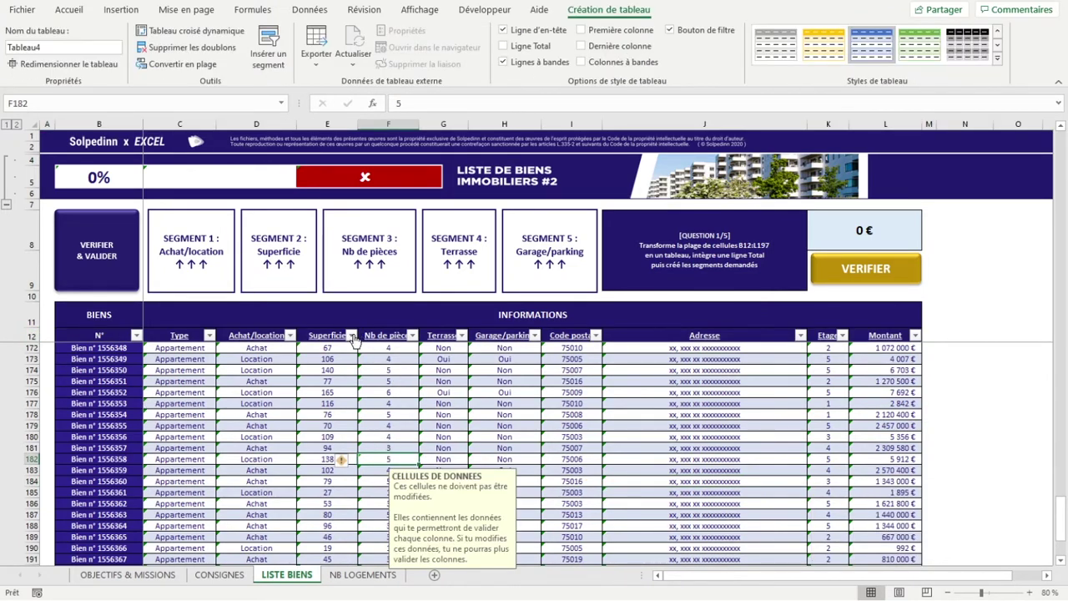
pyautogui.click(353, 335)
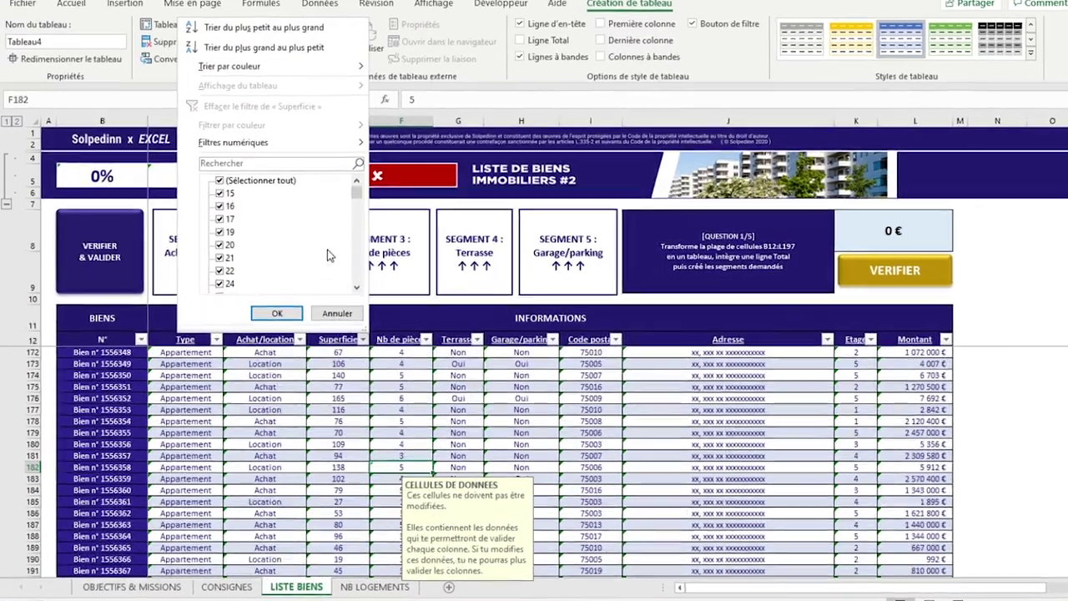
pyautogui.scroll(-1, 282, 223)
pyautogui.scroll(-5, 376, 224)
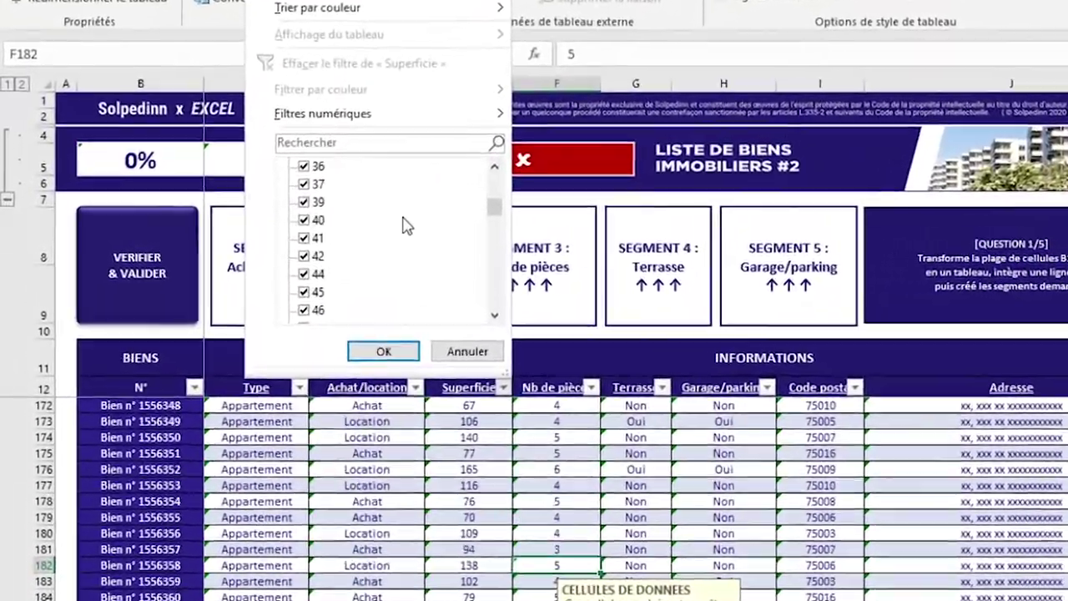
pyautogui.scroll(-5, 376, 224)
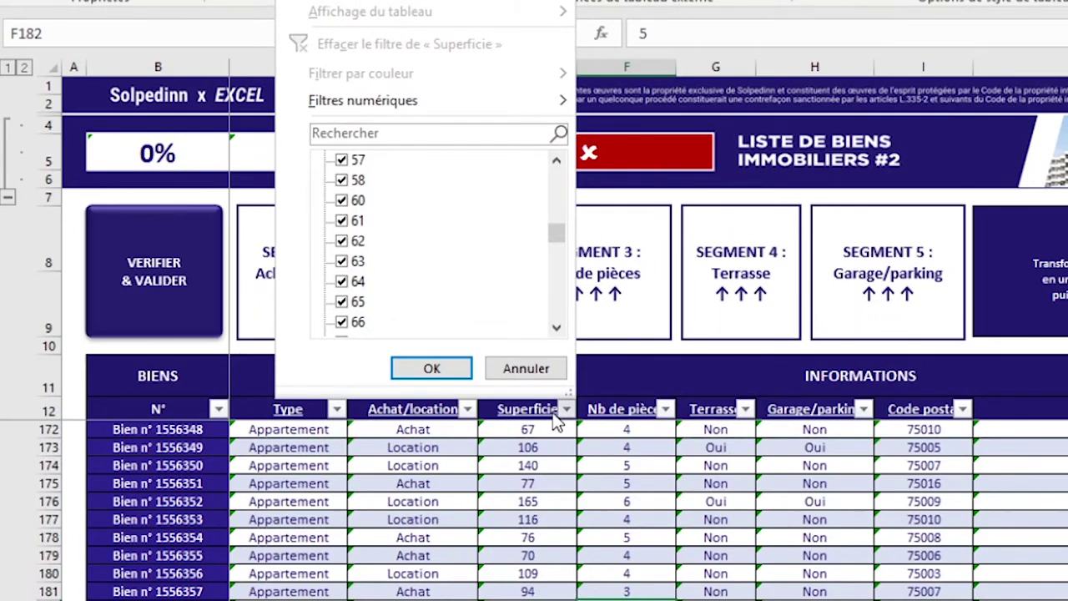
pyautogui.scroll(8, 552, 482)
pyautogui.scroll(7, 549, 477)
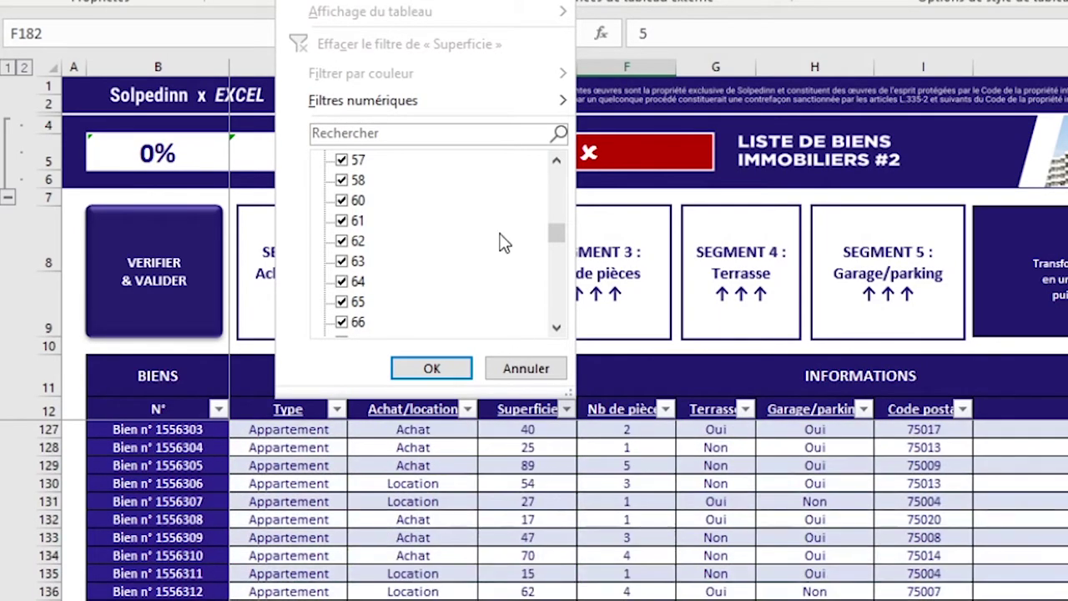
pyautogui.moveTo(555, 231); pyautogui.dragTo(553, 172)
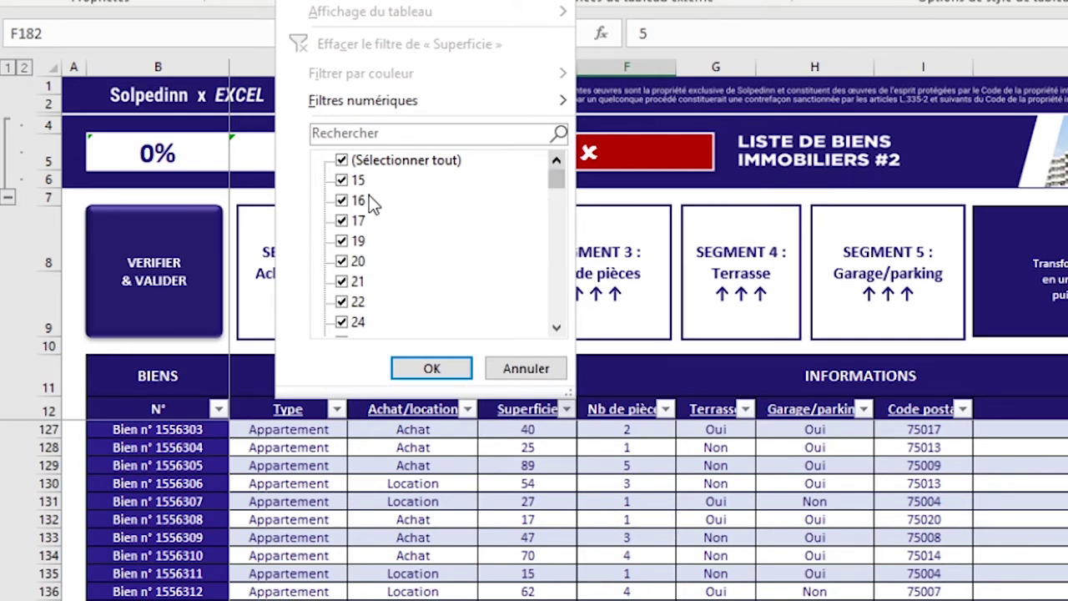
pyautogui.moveTo(556, 182); pyautogui.dragTo(559, 350)
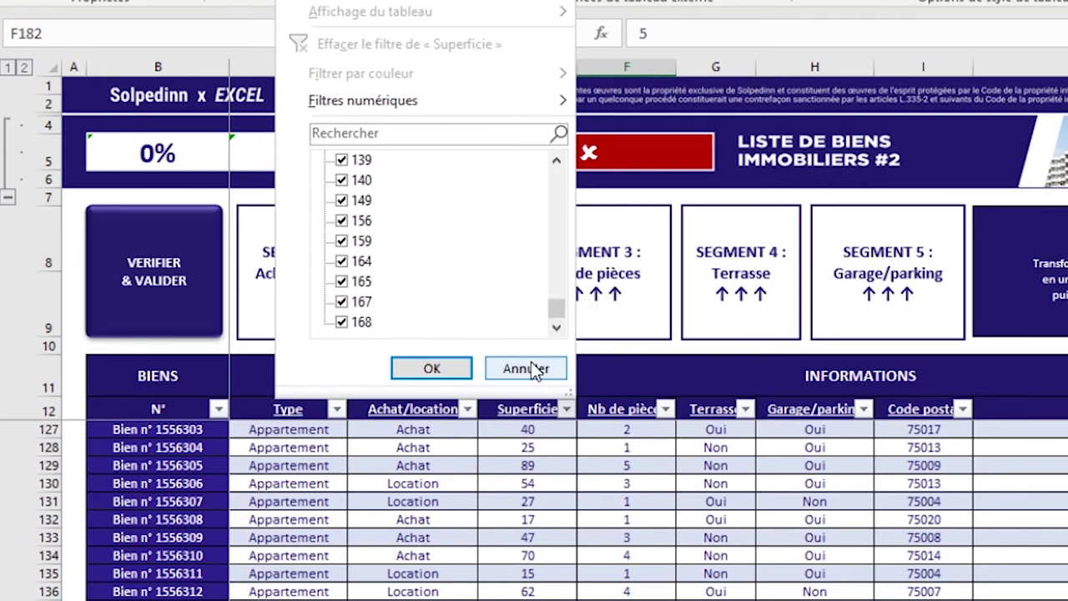
pyautogui.click(529, 368)
pyautogui.scroll(13, 332, 429)
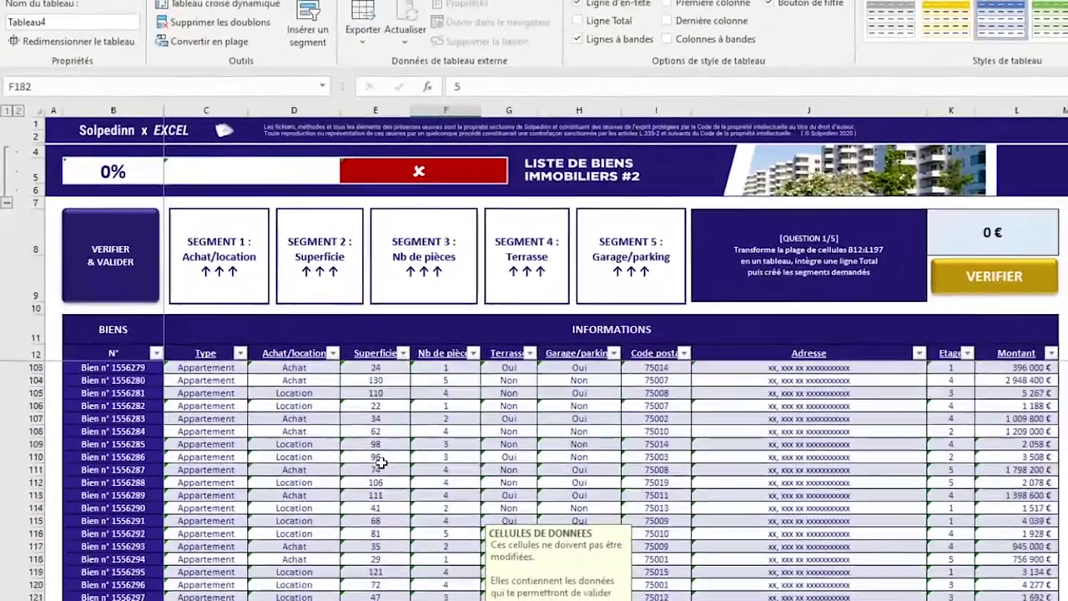
pyautogui.scroll(8, 332, 429)
pyautogui.scroll(8, 332, 430)
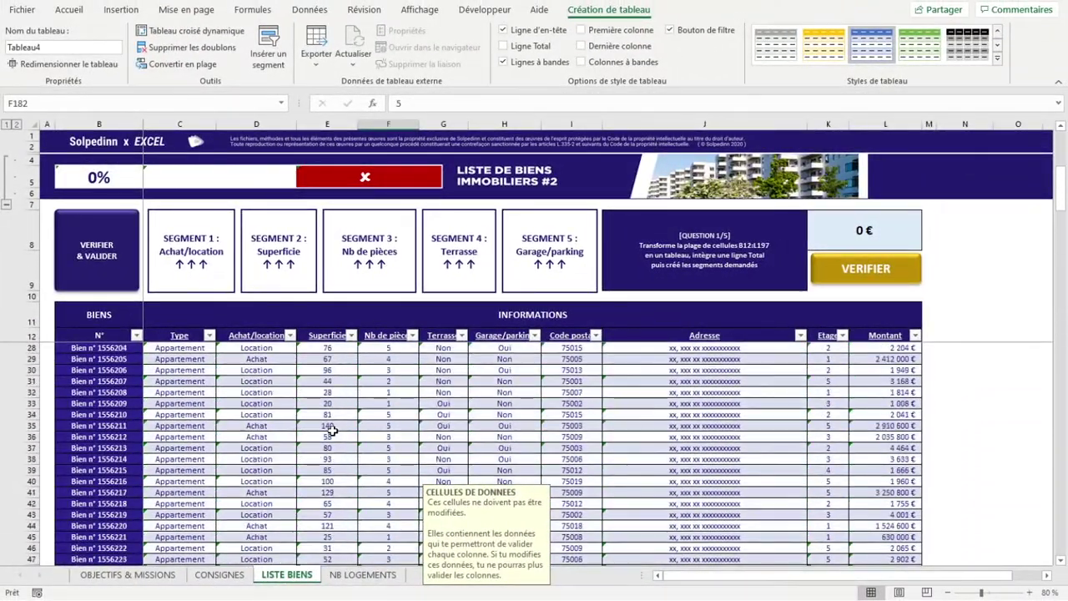
pyautogui.scroll(8, 332, 429)
pyautogui.scroll(1, 333, 430)
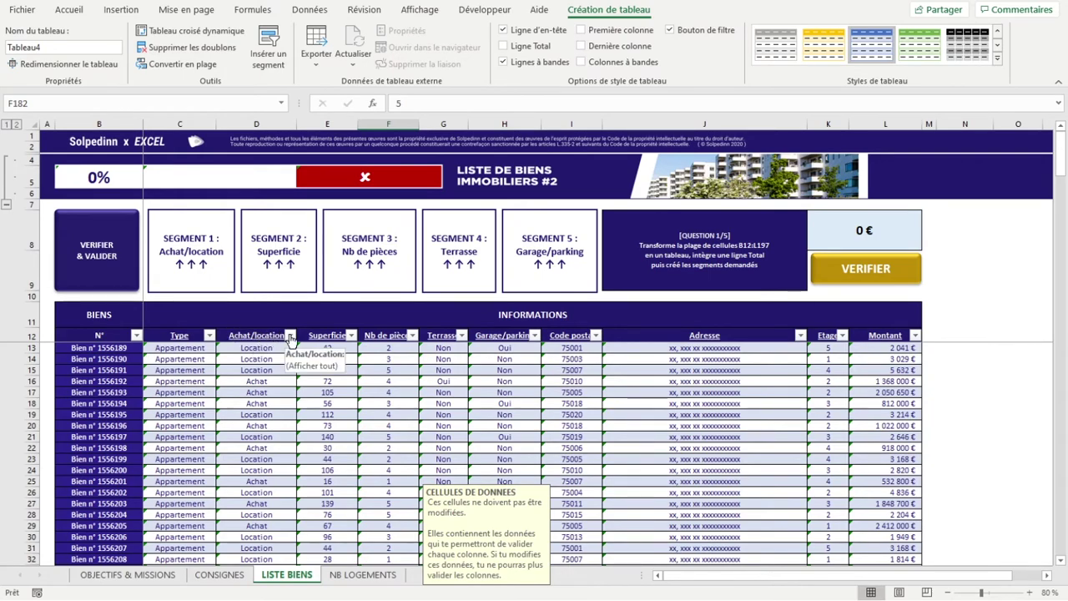
pyautogui.click(291, 335)
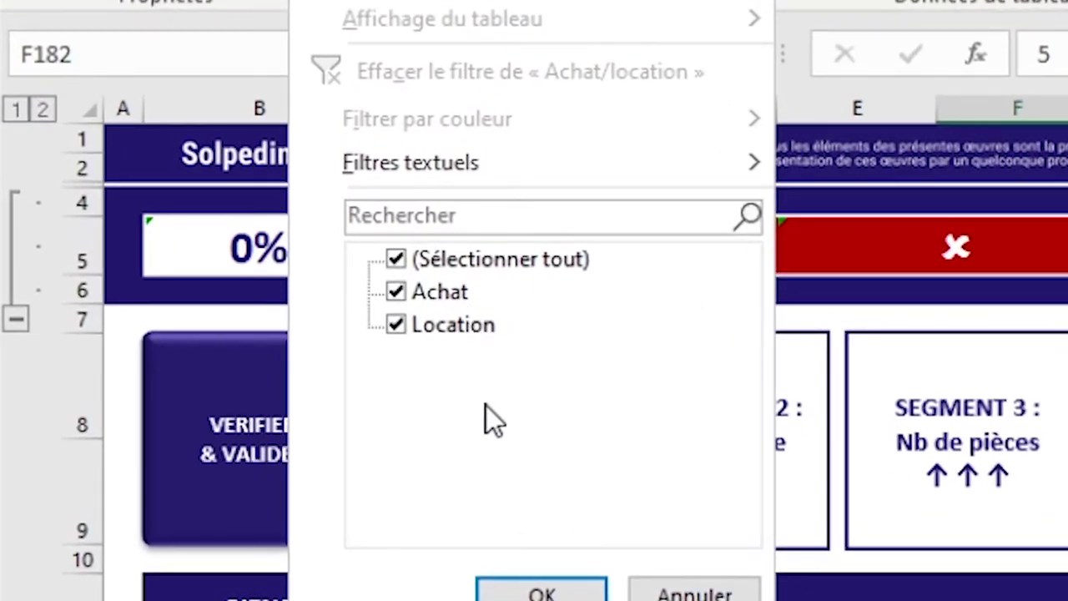
pyautogui.click(643, 594)
pyautogui.click(262, 356)
pyautogui.scroll(-2, 261, 357)
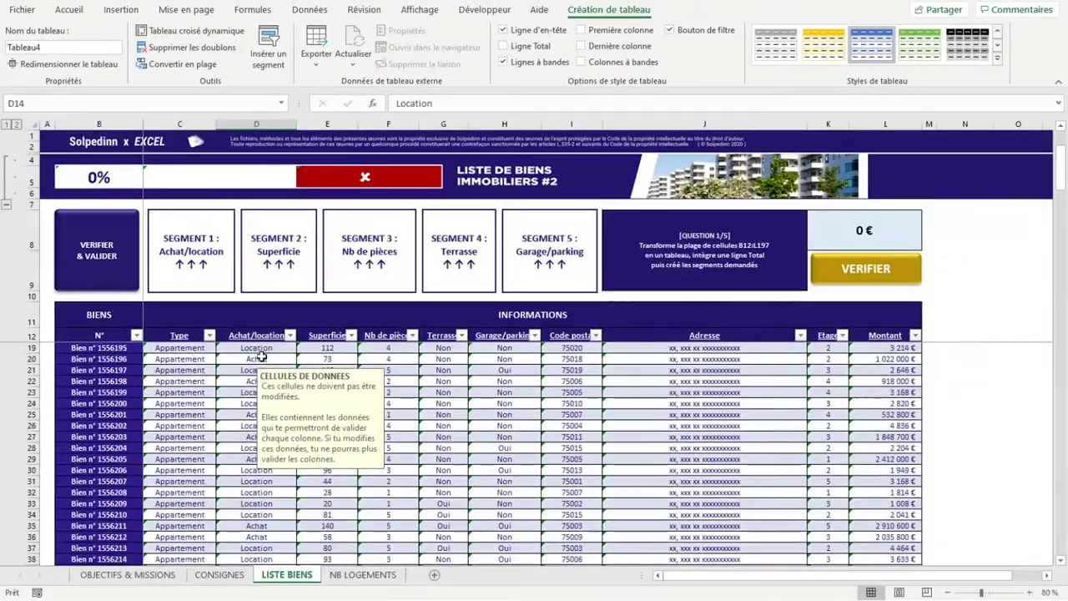
pyautogui.scroll(-5, 261, 356)
pyautogui.click(443, 349)
pyautogui.scroll(-4, 345, 442)
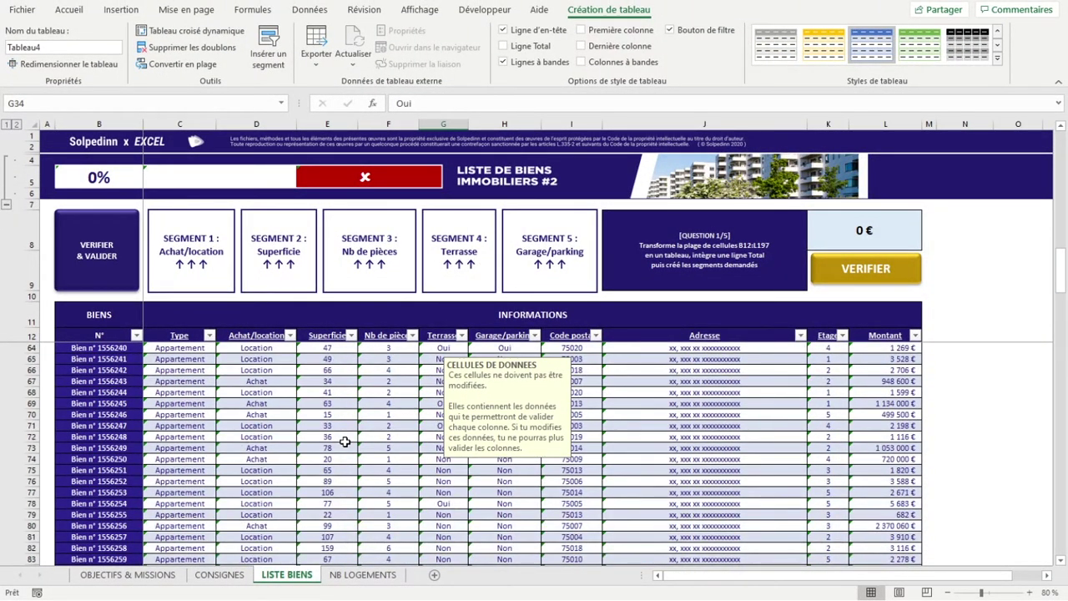
pyautogui.scroll(-8, 345, 441)
pyautogui.scroll(-5, 345, 441)
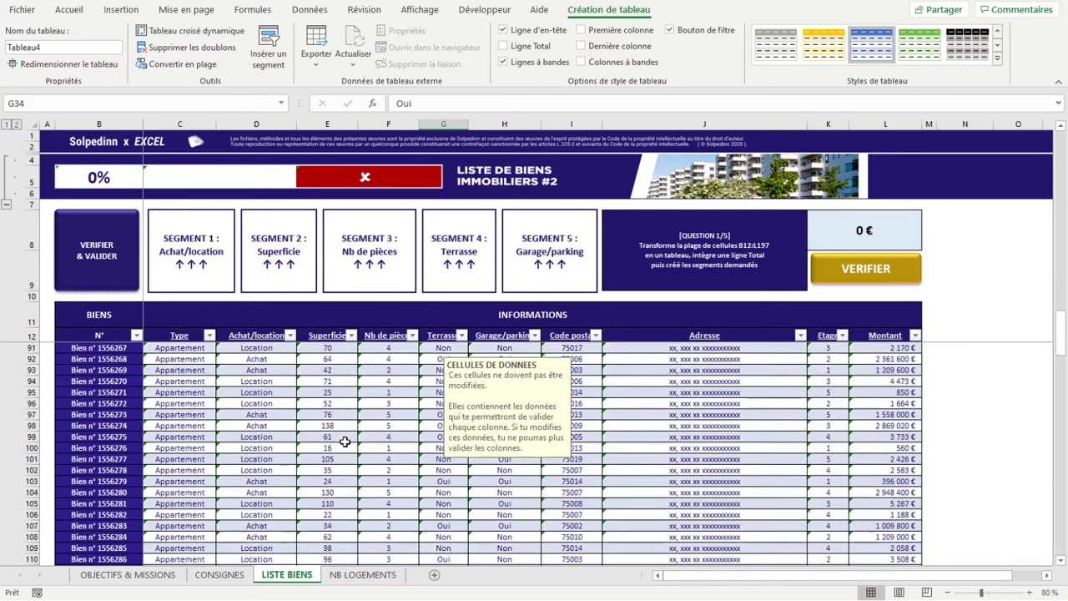
pyautogui.scroll(-5, 345, 441)
pyautogui.scroll(20, 345, 442)
pyautogui.click(969, 437)
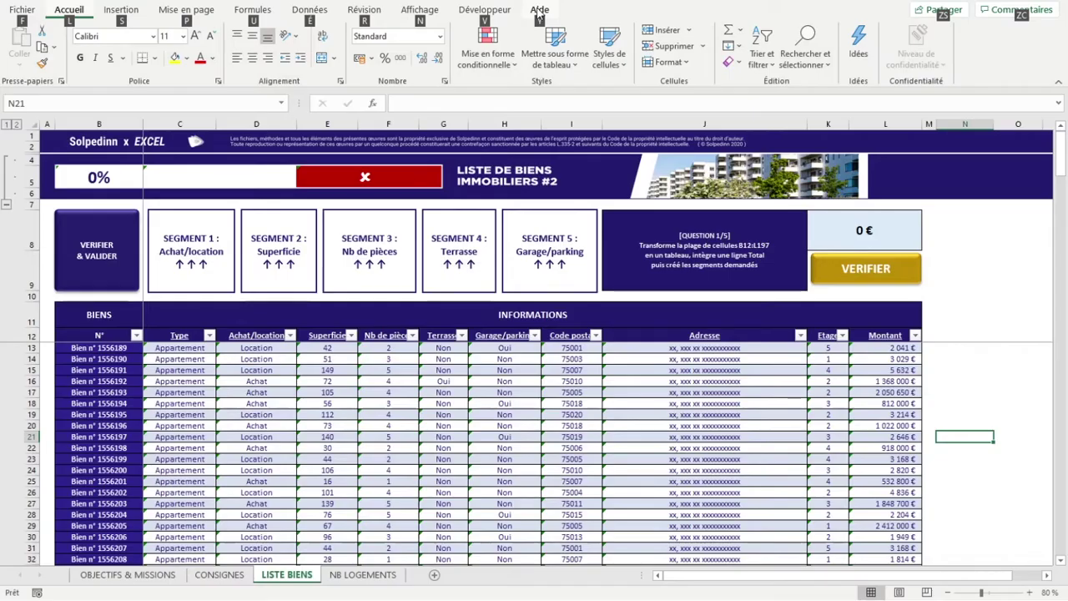
# Turn on the Total row for the property table, summing Montant to 132 906 061 €
pyautogui.click(492, 416)
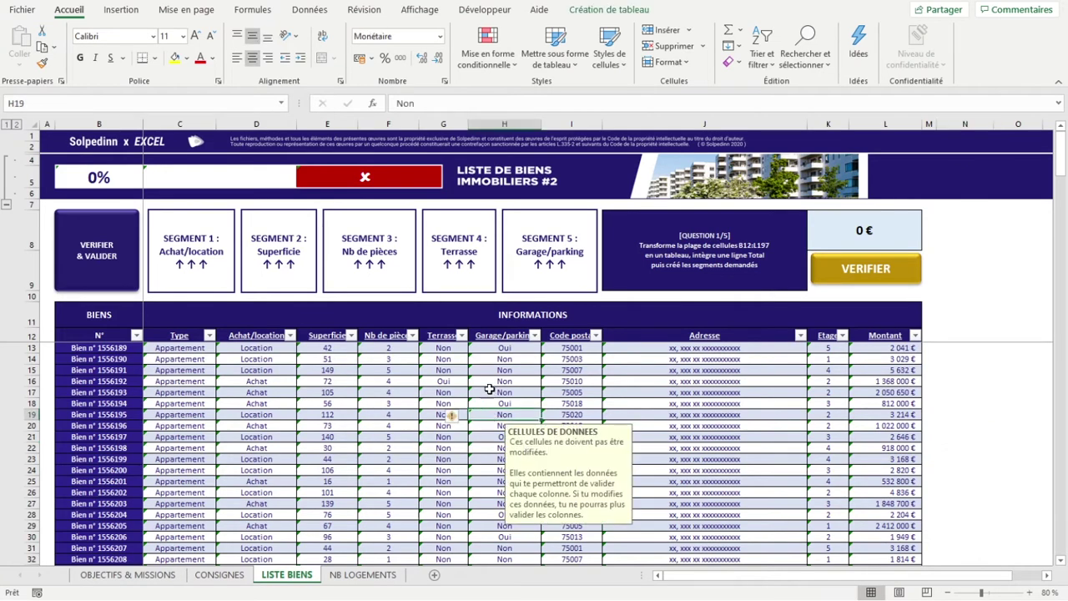
pyautogui.click(490, 391)
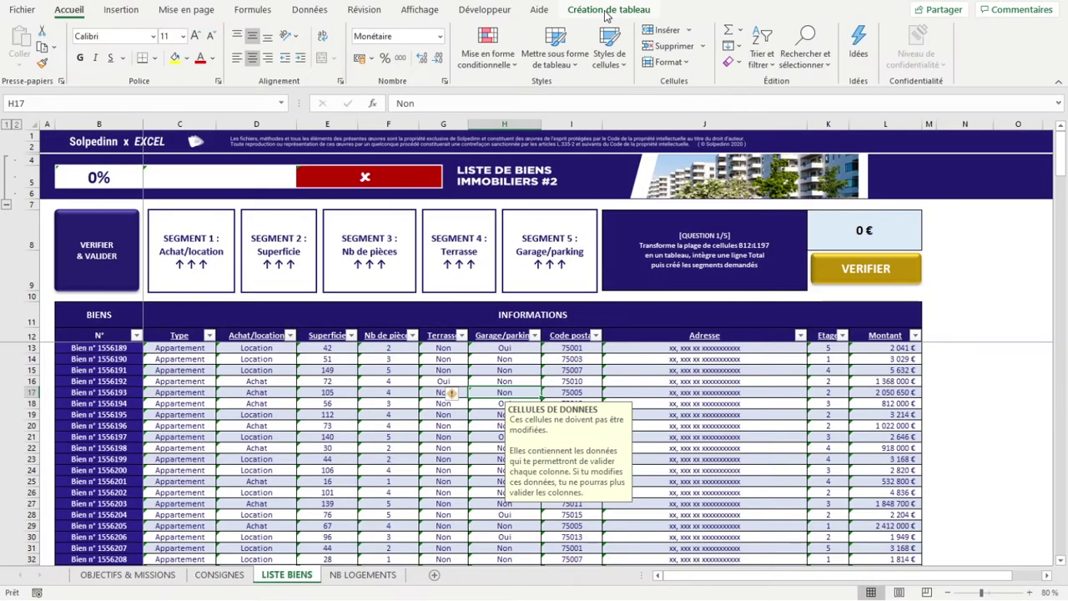
pyautogui.click(606, 12)
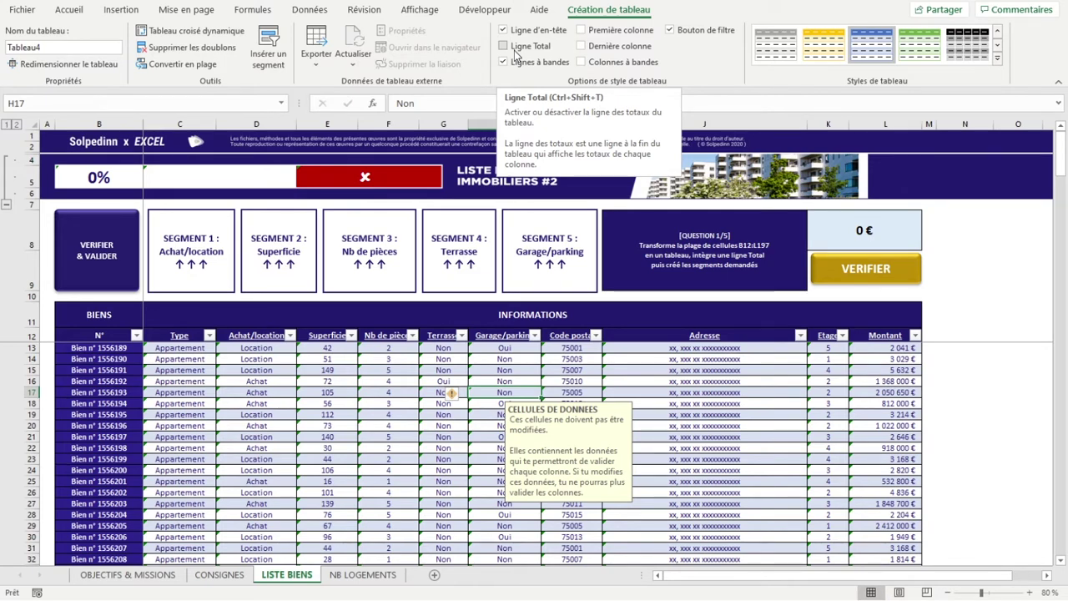
pyautogui.click(515, 50)
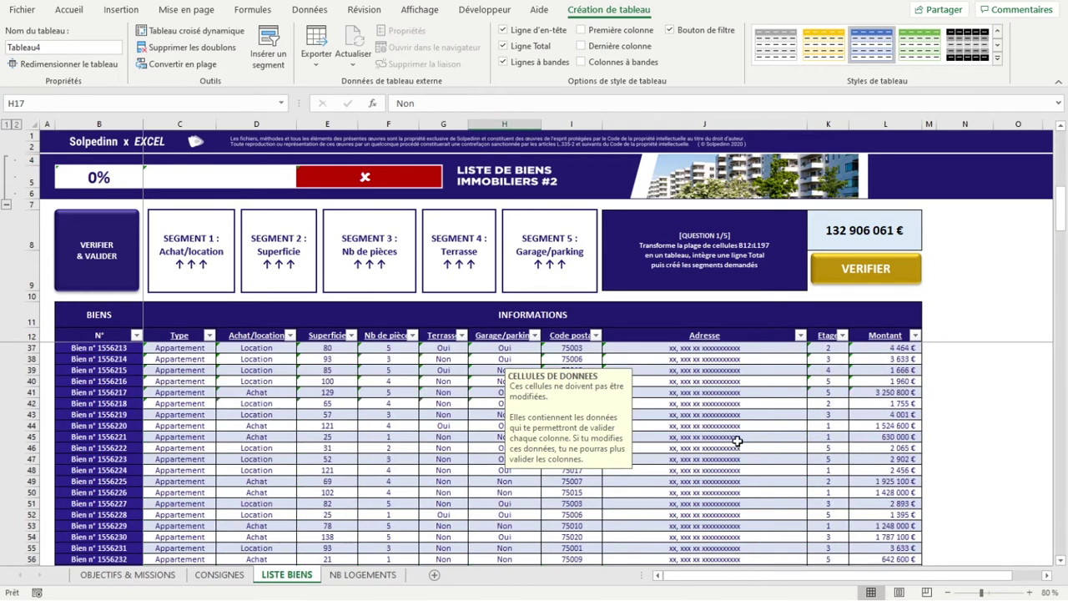
pyautogui.scroll(-15, 743, 444)
pyautogui.scroll(-20, 734, 462)
pyautogui.click(962, 459)
pyautogui.scroll(-12, 960, 457)
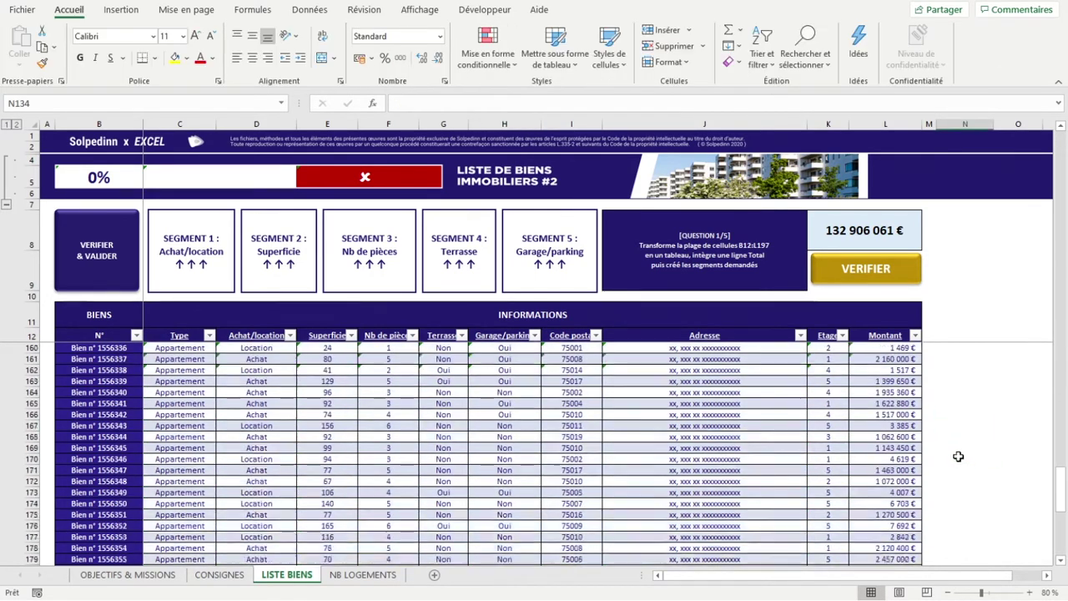
pyautogui.scroll(-13, 956, 453)
pyautogui.scroll(4, 956, 453)
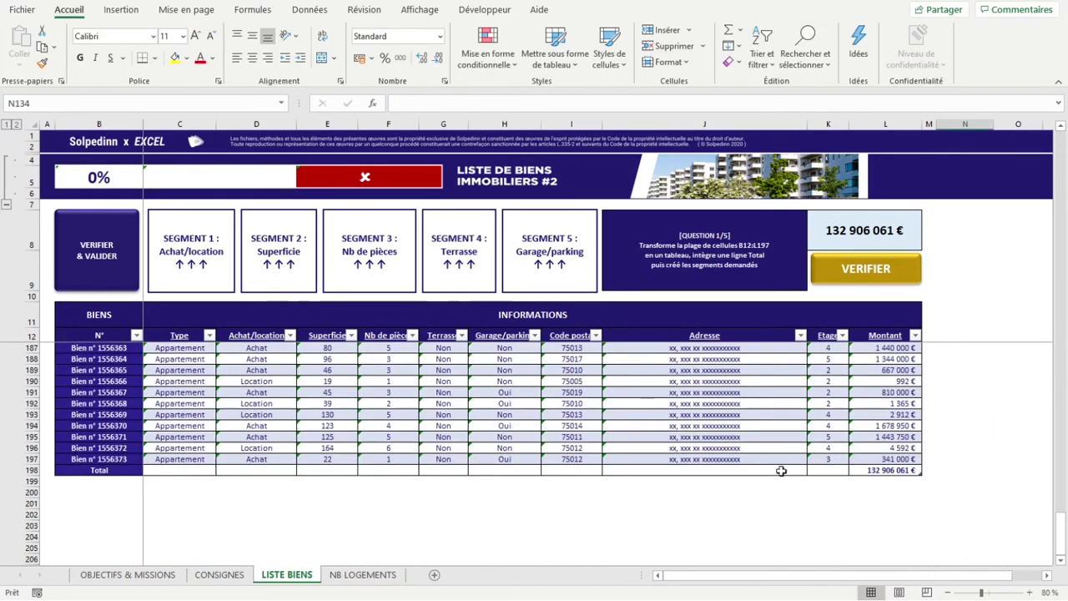
# Drag the table's resize handle down to row 205, then restore the table to end at row 198
pyautogui.click(30, 473)
pyautogui.click(269, 517)
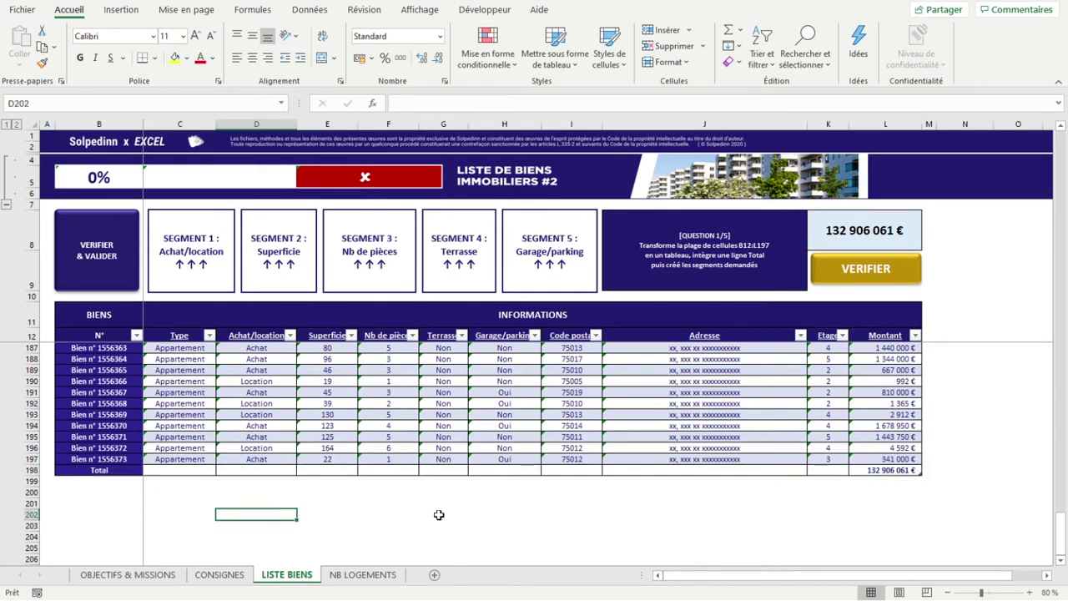
pyautogui.scroll(-1, 918, 443)
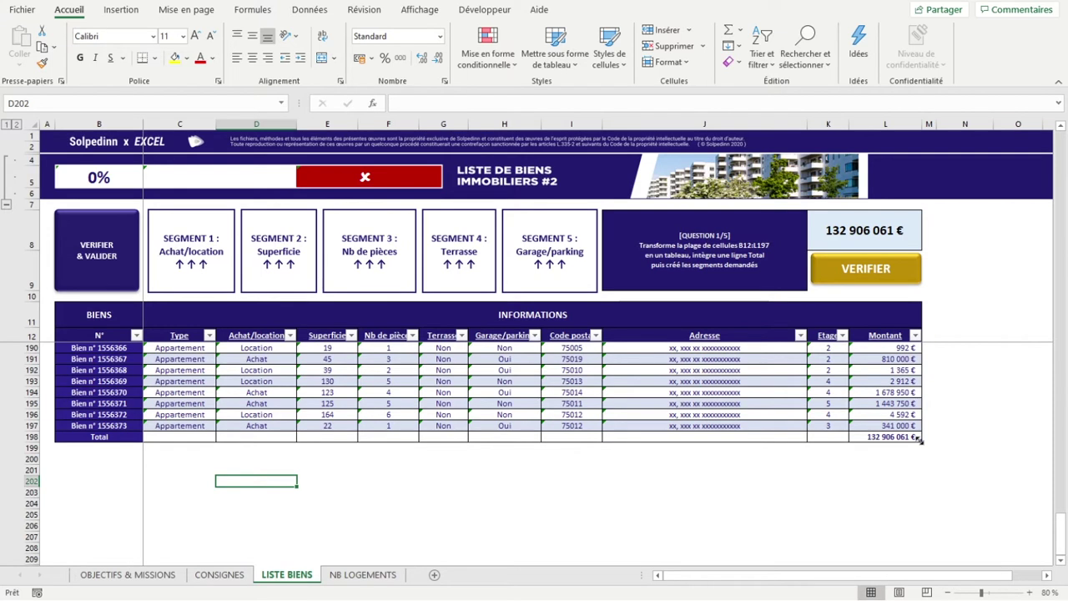
pyautogui.moveTo(919, 439); pyautogui.dragTo(923, 518)
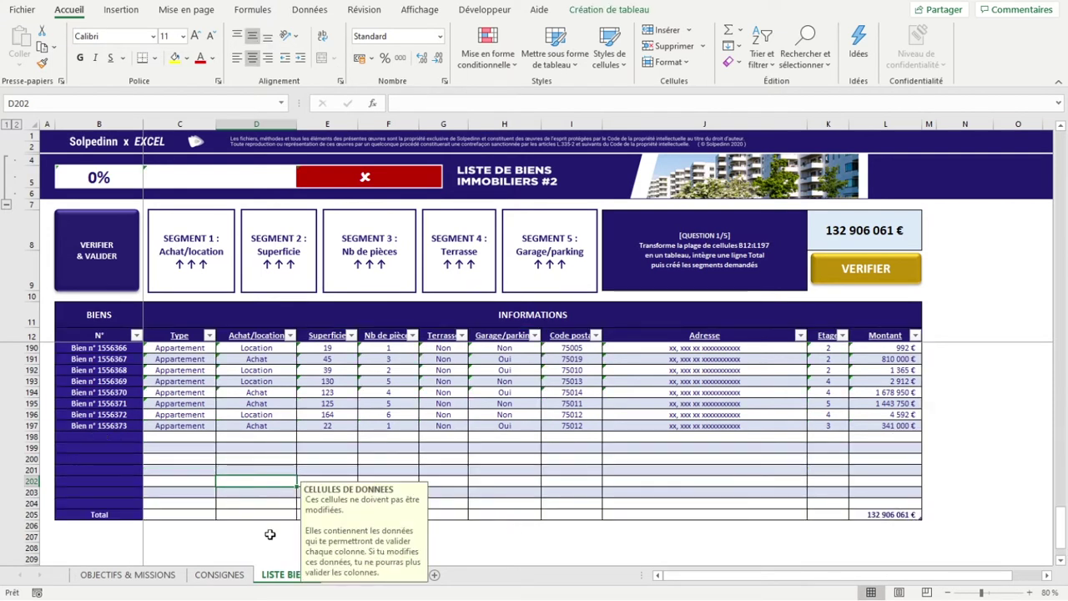
pyautogui.click(32, 509)
pyautogui.click(30, 514)
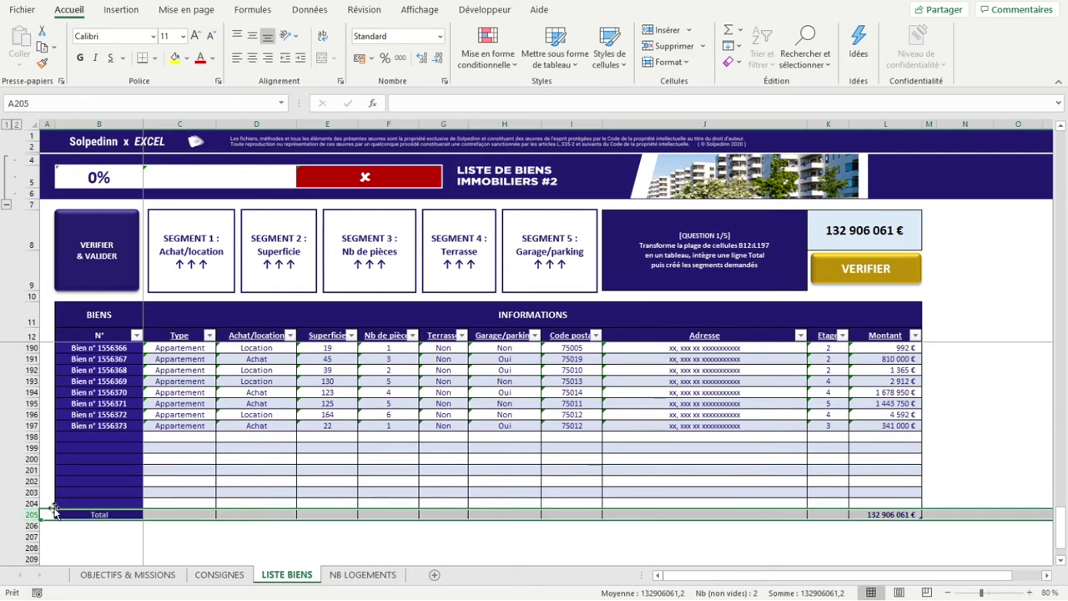
pyautogui.click(362, 492)
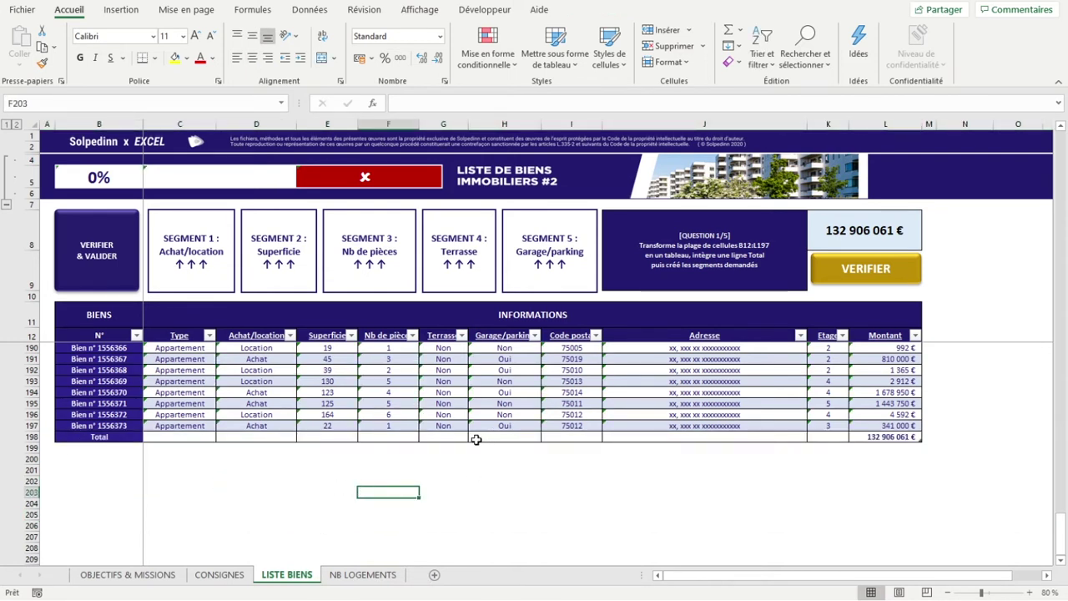
pyautogui.click(462, 436)
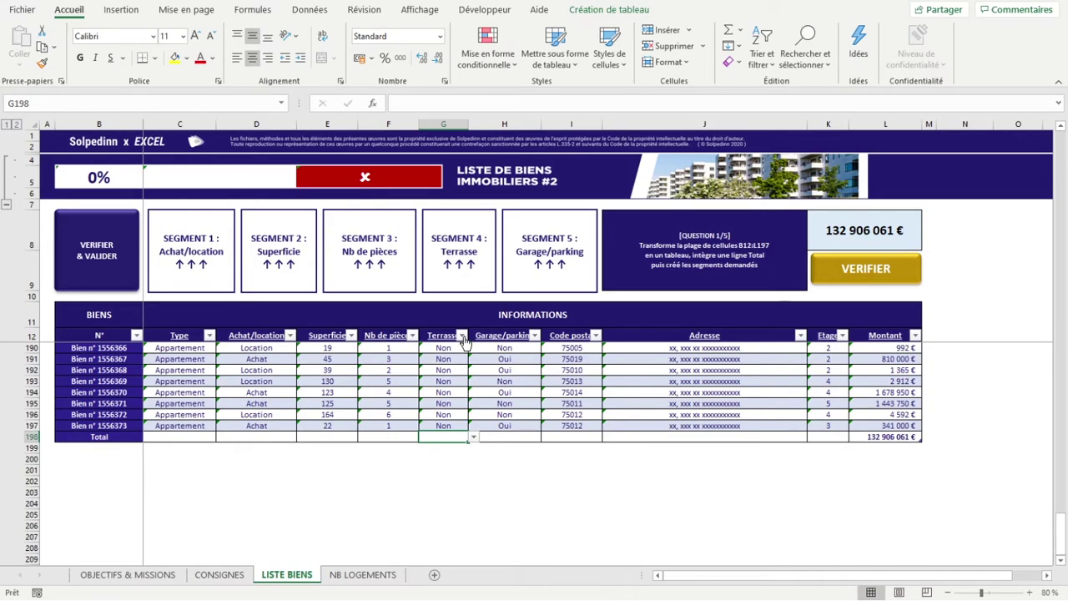
# Set the Superficie total to Moyenne (75,83783784) and check the Montant total's SOUS.TOTAL formula
pyautogui.click(473, 438)
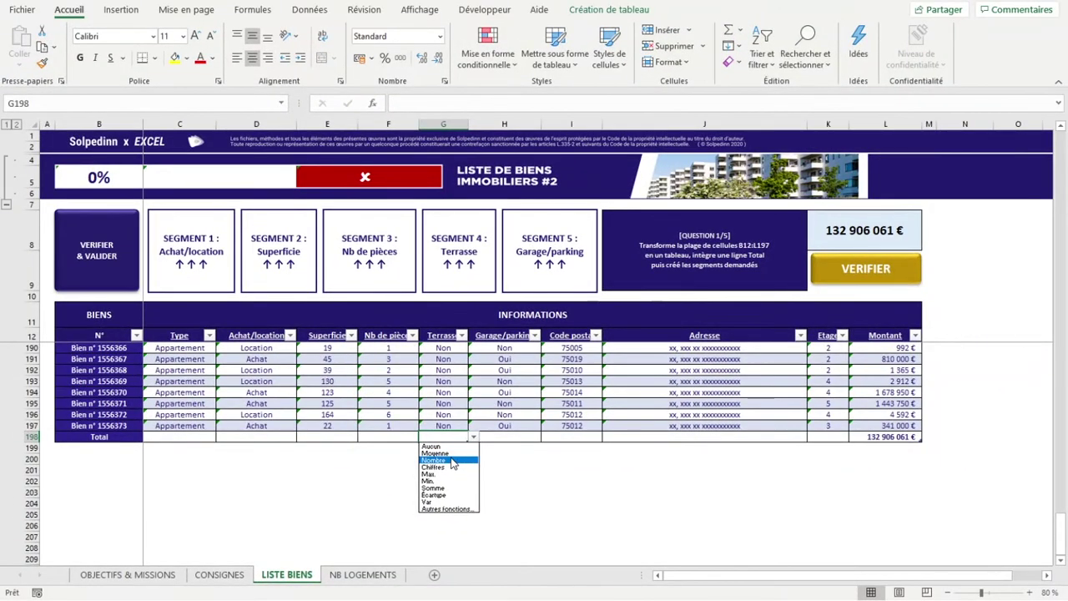
pyautogui.click(345, 491)
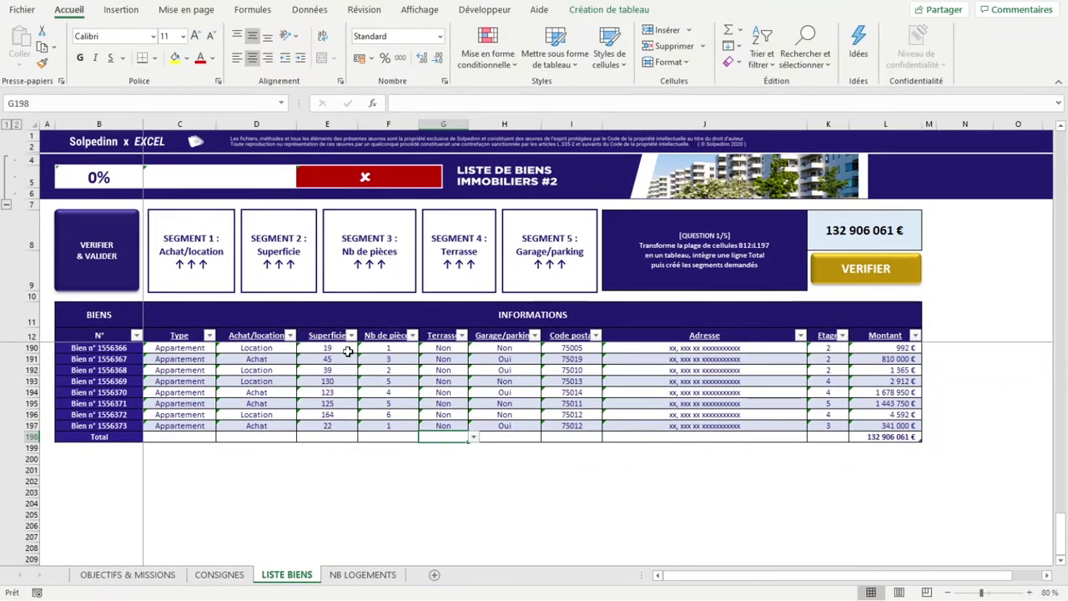
pyautogui.click(332, 437)
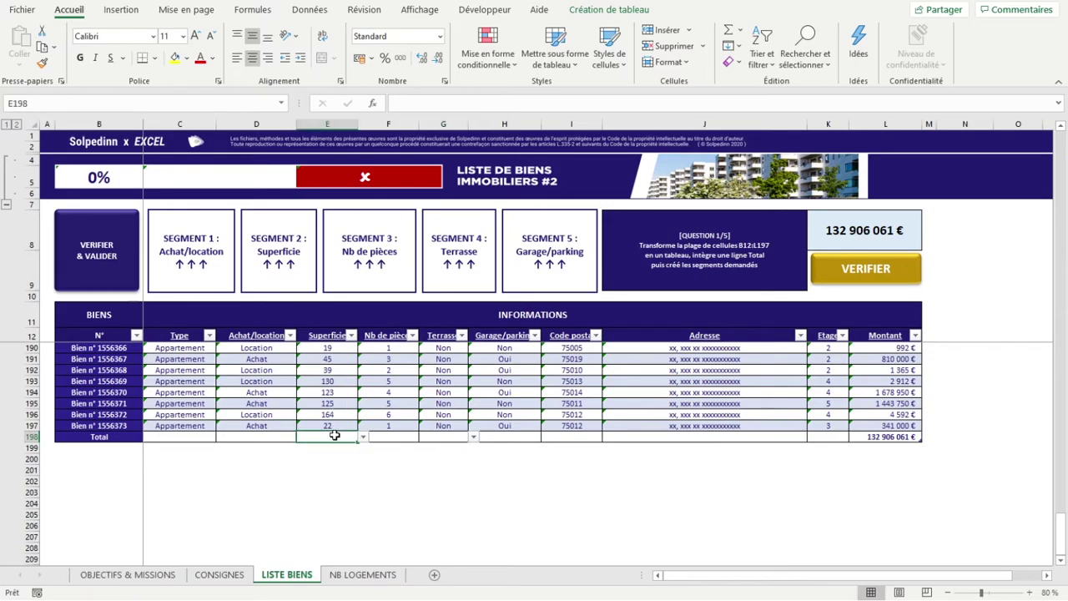
pyautogui.click(361, 437)
pyautogui.click(538, 429)
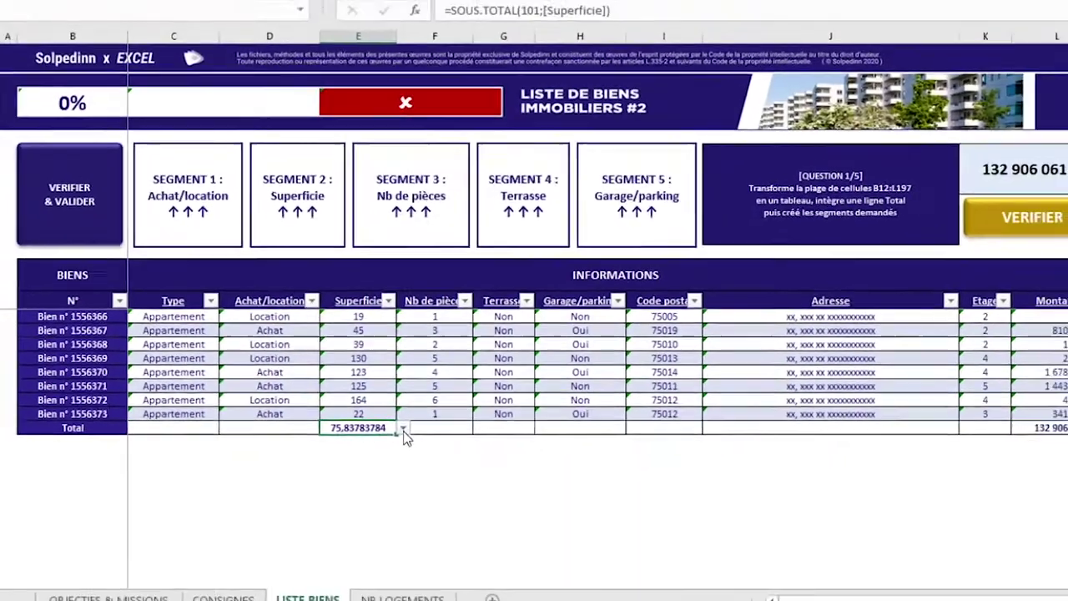
pyautogui.click(363, 437)
pyautogui.click(334, 451)
pyautogui.click(884, 438)
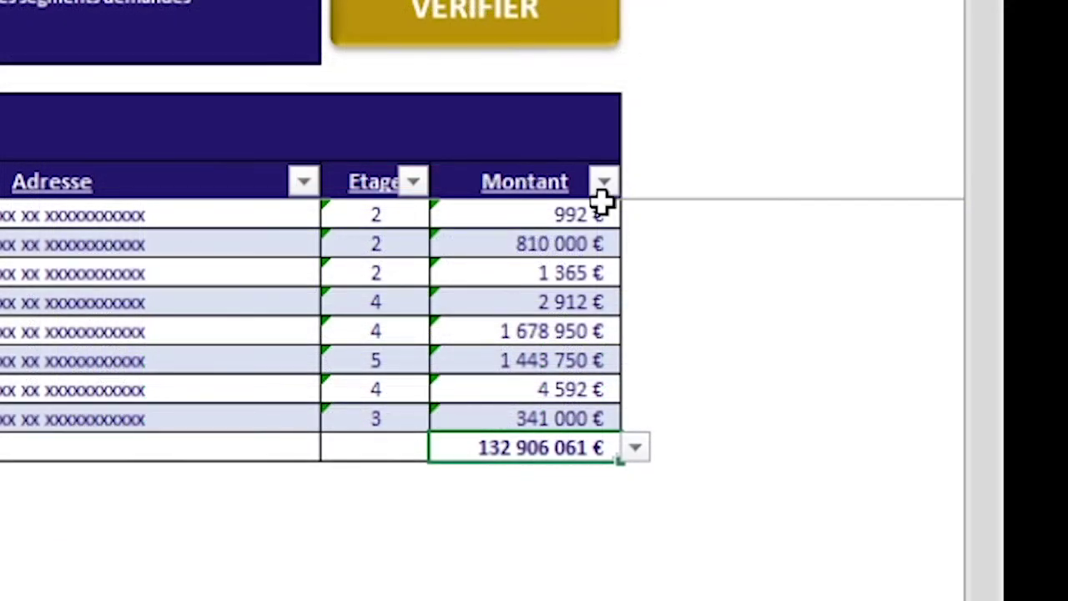
pyautogui.click(115, 587)
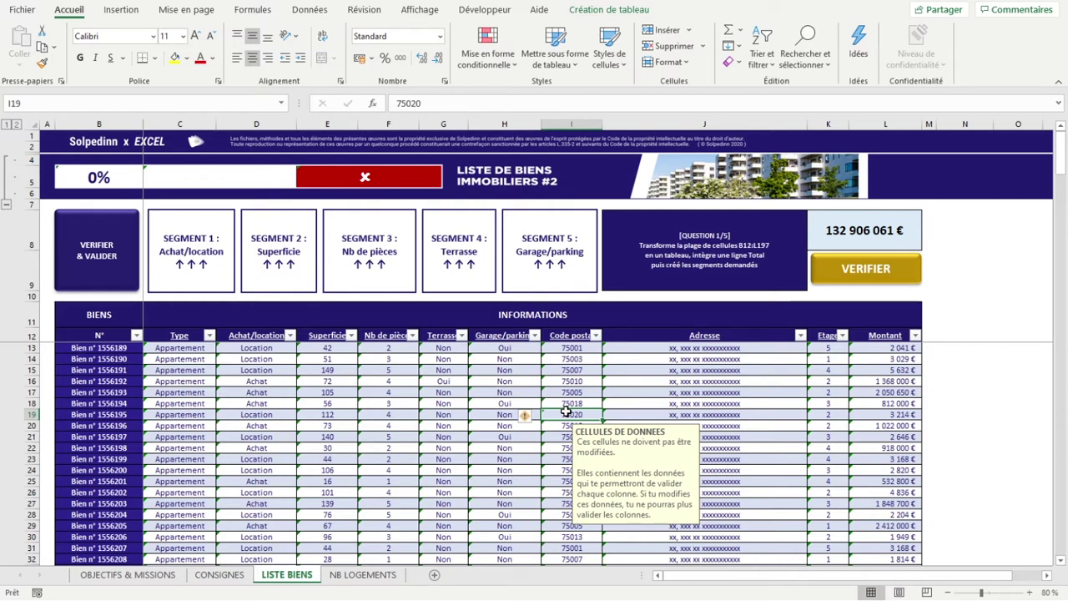
# Insert slicers for Achat/location, Superficie, Nb de pièces, Terrasse and Garage/parking on Tableau4
pyautogui.click(489, 460)
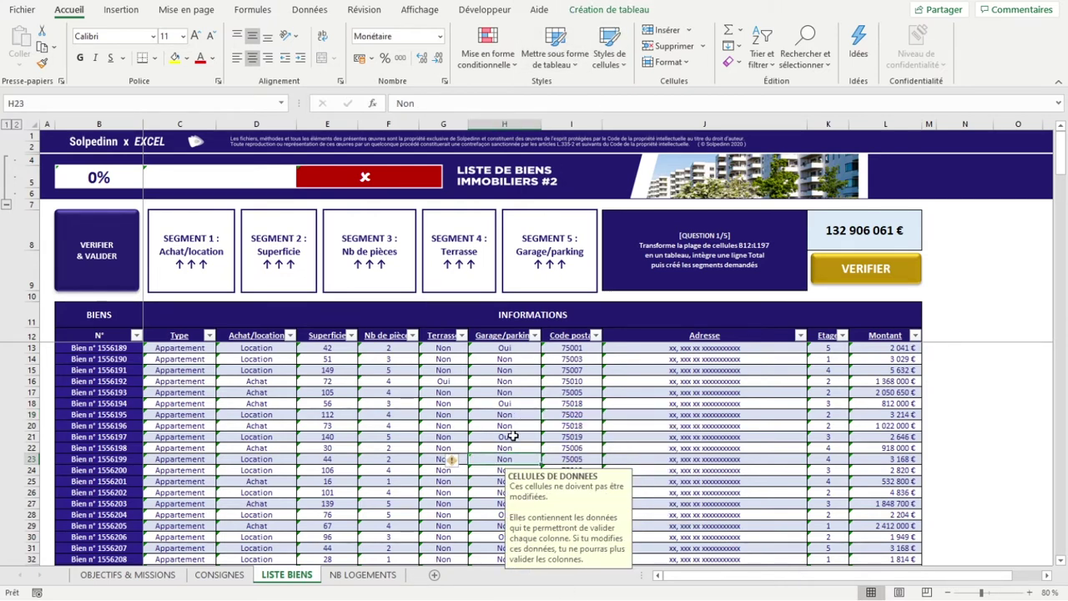
pyautogui.click(601, 12)
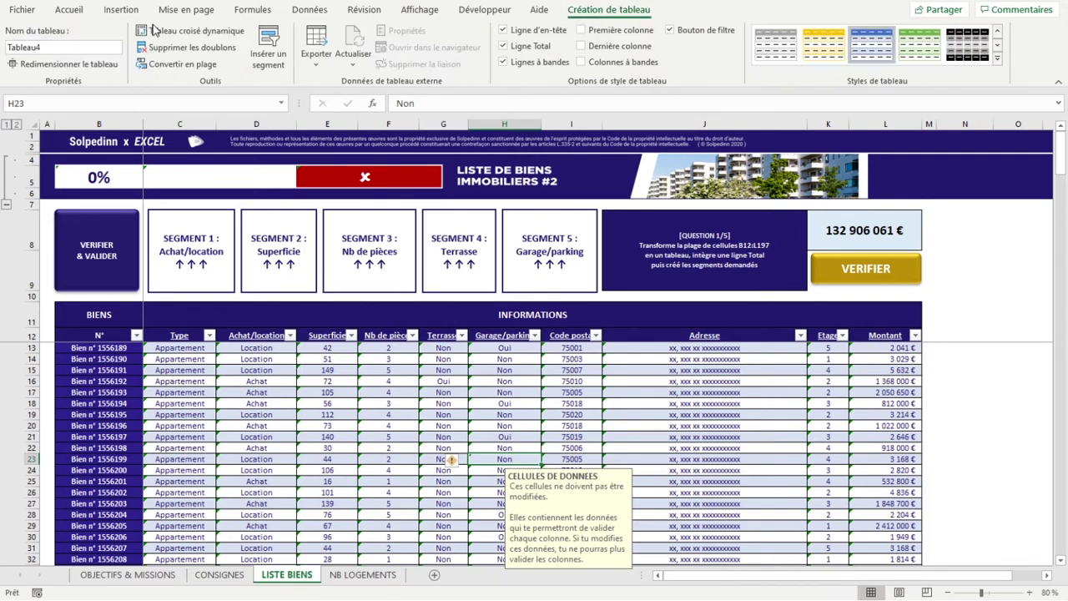
pyautogui.click(272, 58)
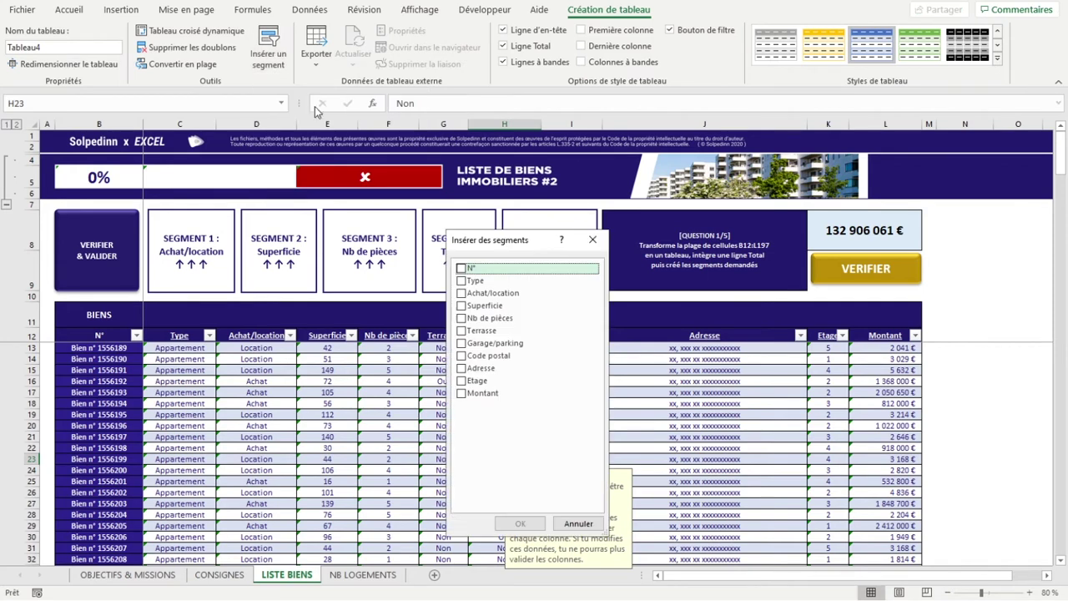
pyautogui.moveTo(490, 245); pyautogui.dragTo(675, 227)
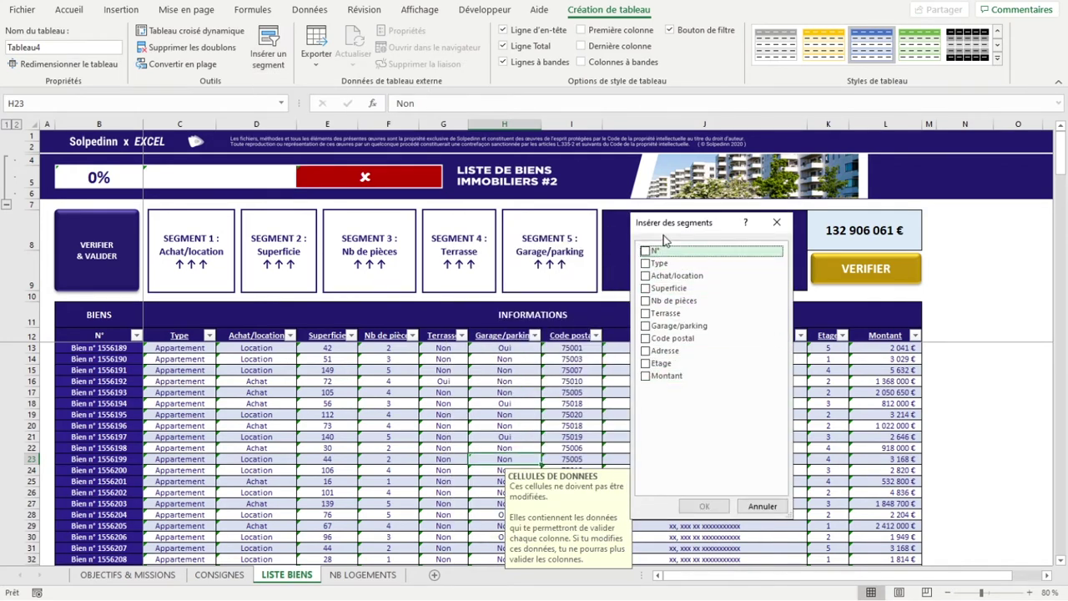
pyautogui.moveTo(665, 226); pyautogui.dragTo(666, 218)
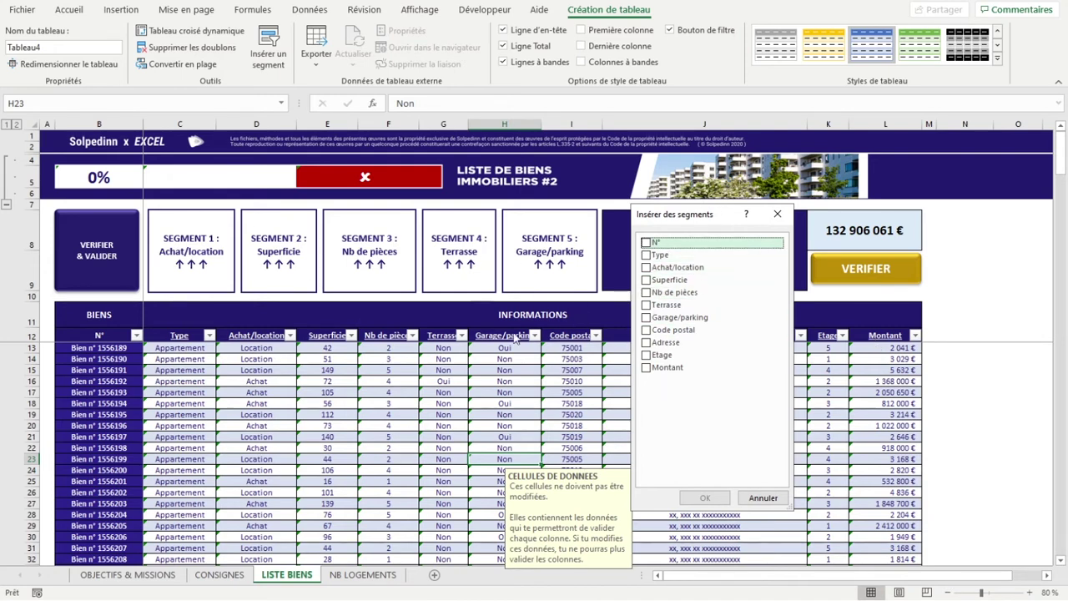
pyautogui.click(646, 268)
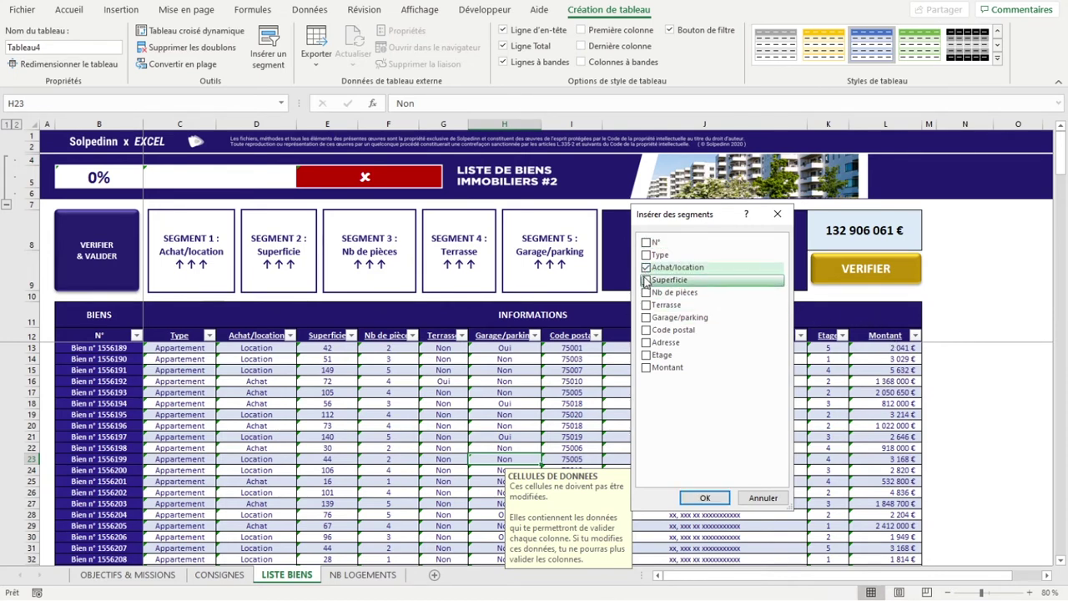
pyautogui.click(647, 280)
pyautogui.click(648, 293)
pyautogui.click(650, 306)
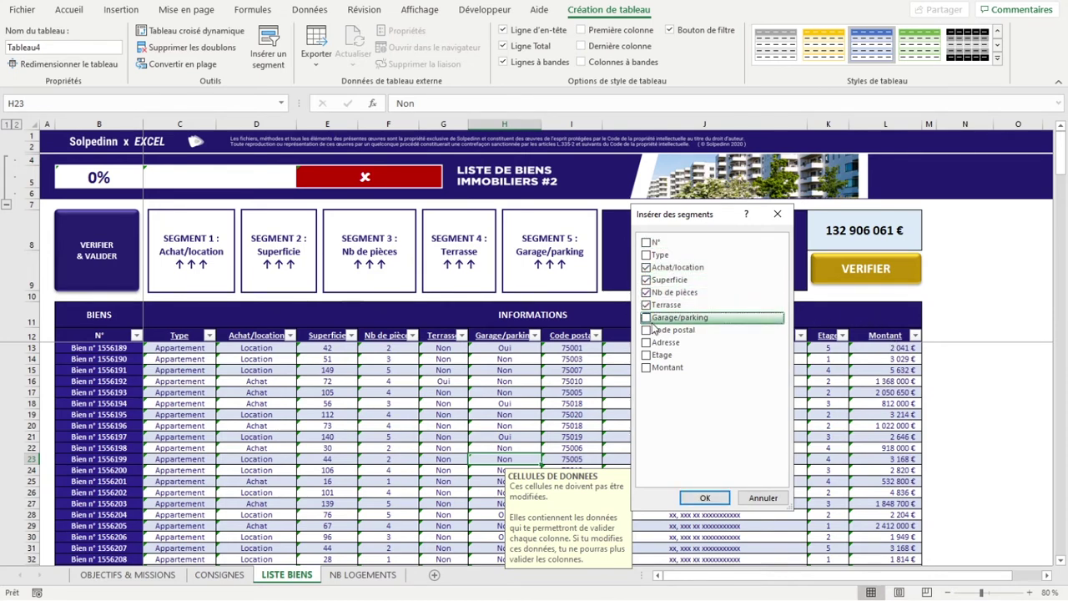
pyautogui.click(647, 318)
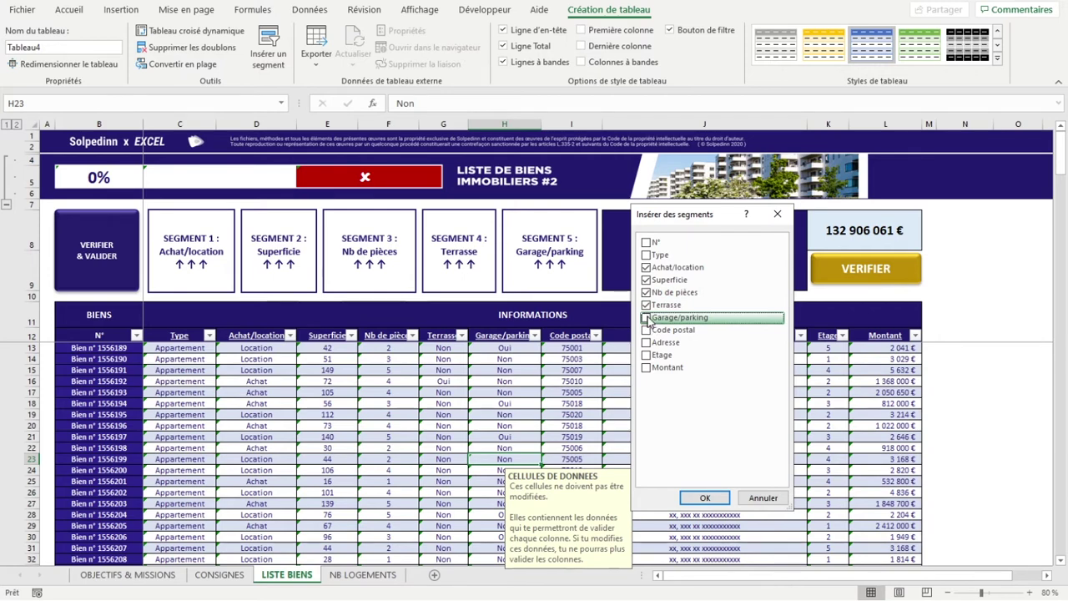
pyautogui.click(705, 498)
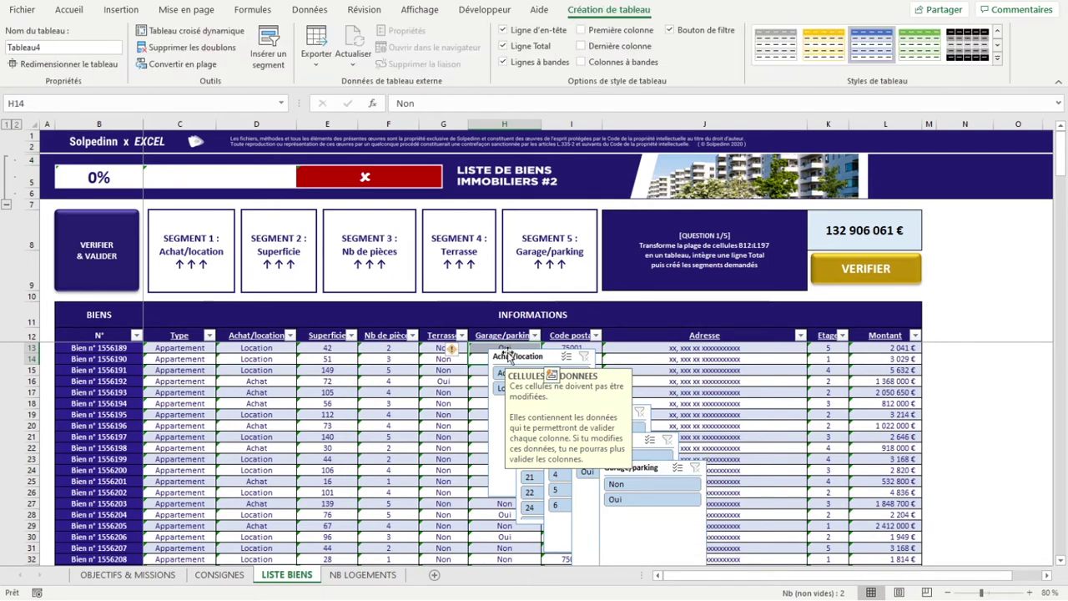
# Move and shrink the five slicers into Segment boxes 1–5, Achat/location through Garage/parking
pyautogui.moveTo(526, 363)
pyautogui.mouseDown()
pyautogui.moveTo(377, 349)
pyautogui.moveTo(169, 212)
pyautogui.mouseUp()
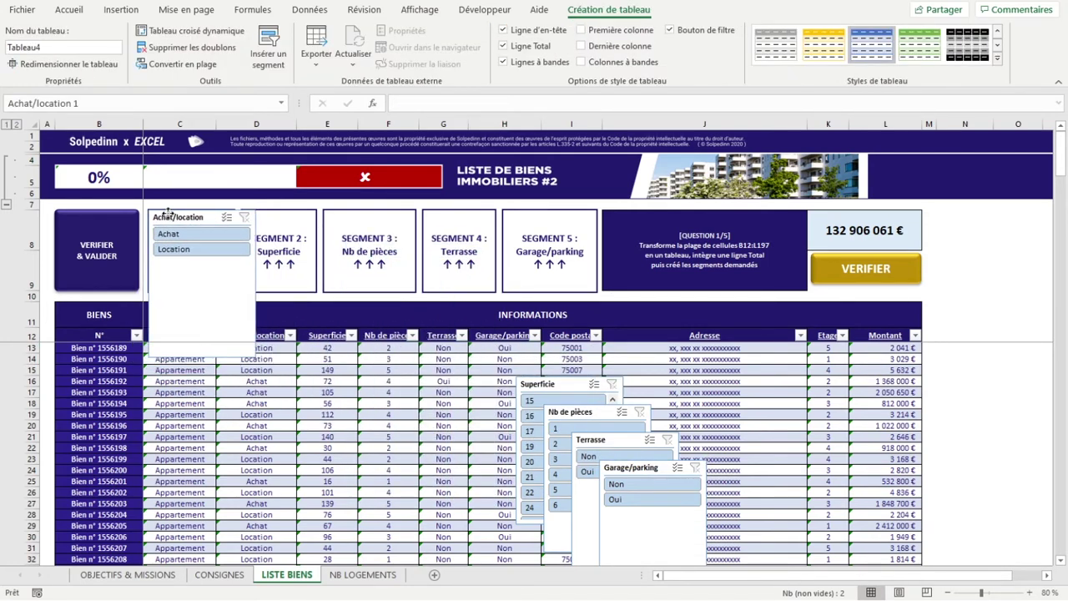
pyautogui.moveTo(255, 359); pyautogui.dragTo(235, 292)
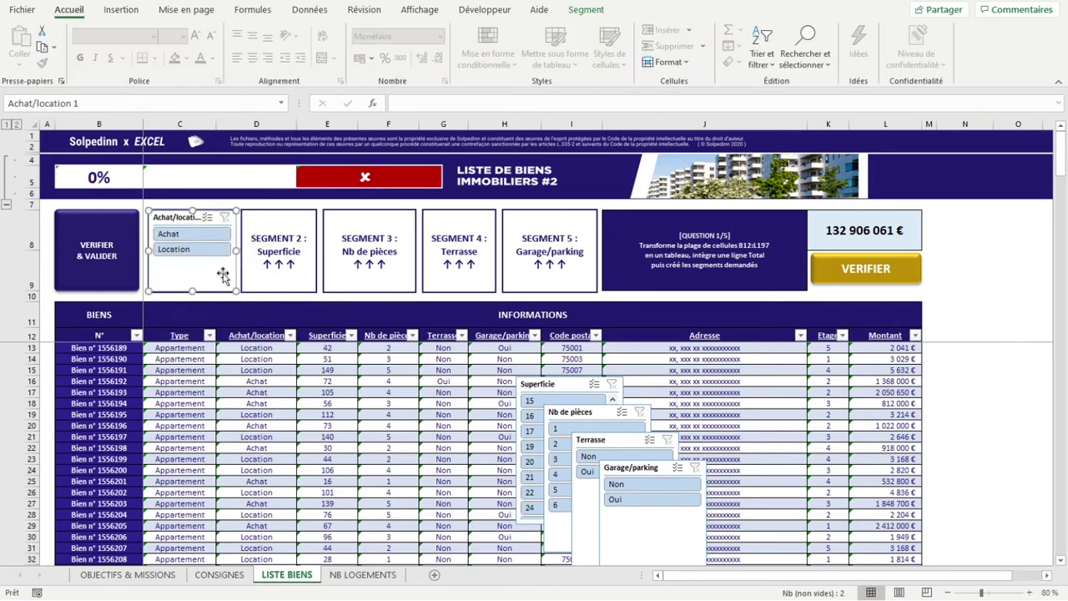
pyautogui.moveTo(550, 384); pyautogui.dragTo(280, 215)
pyautogui.moveTo(351, 350); pyautogui.dragTo(323, 288)
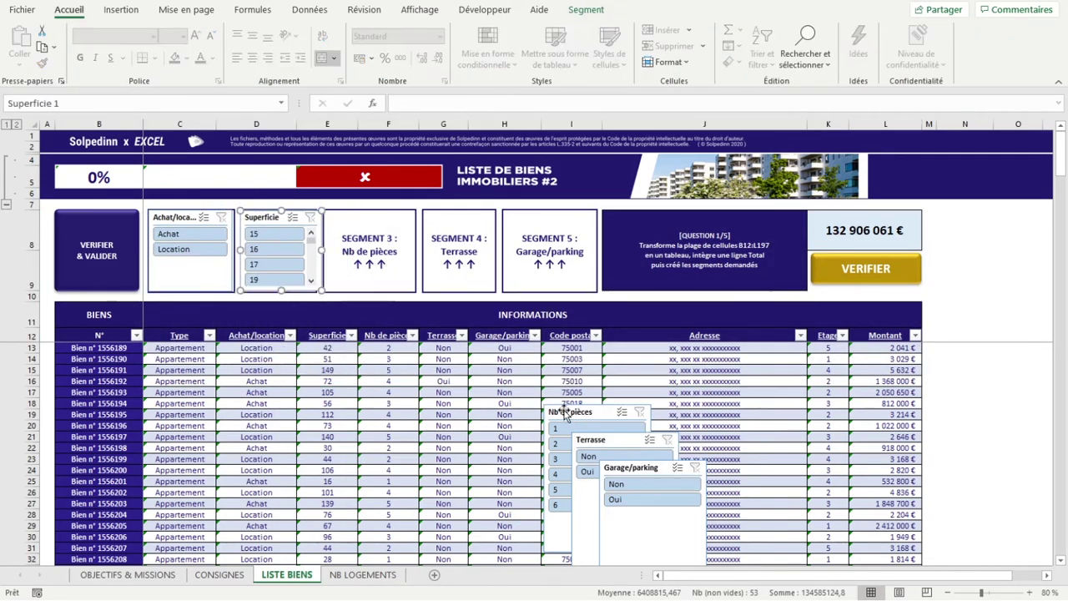
pyautogui.moveTo(553, 410); pyautogui.dragTo(333, 214)
pyautogui.moveTo(424, 359); pyautogui.dragTo(410, 290)
pyautogui.moveTo(615, 439); pyautogui.dragTo(465, 214)
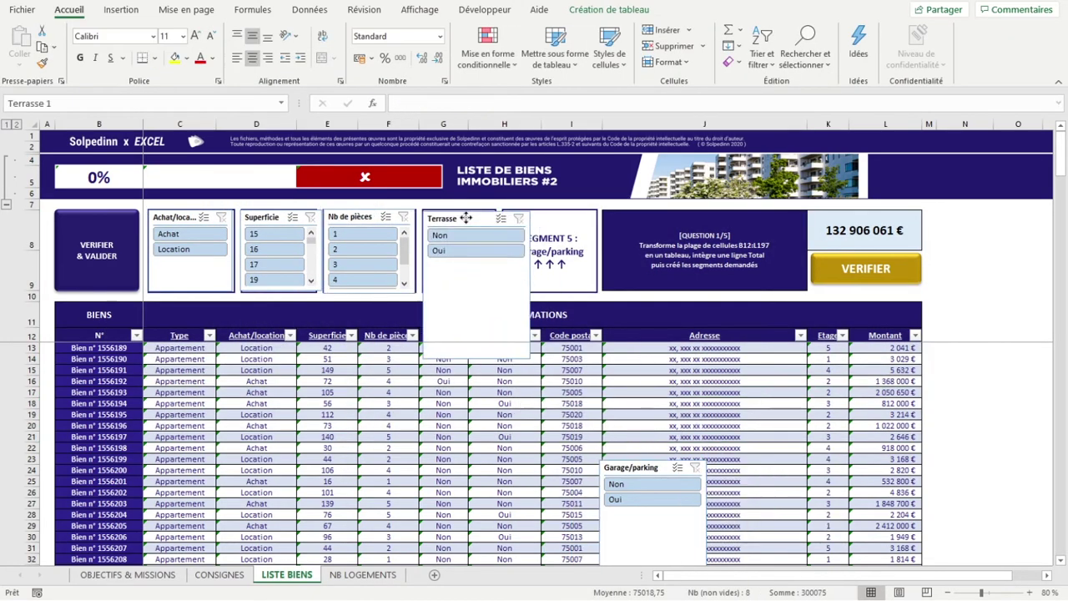
pyautogui.moveTo(529, 359); pyautogui.dragTo(495, 285)
pyautogui.moveTo(651, 468); pyautogui.dragTo(554, 217)
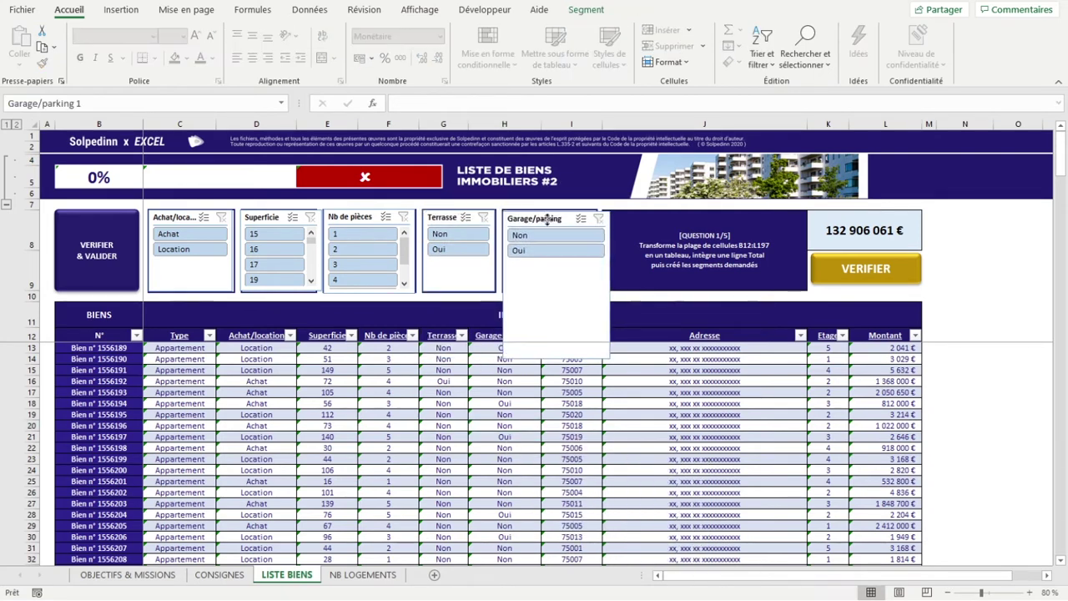
pyautogui.moveTo(598, 360); pyautogui.dragTo(598, 294)
pyautogui.click(510, 424)
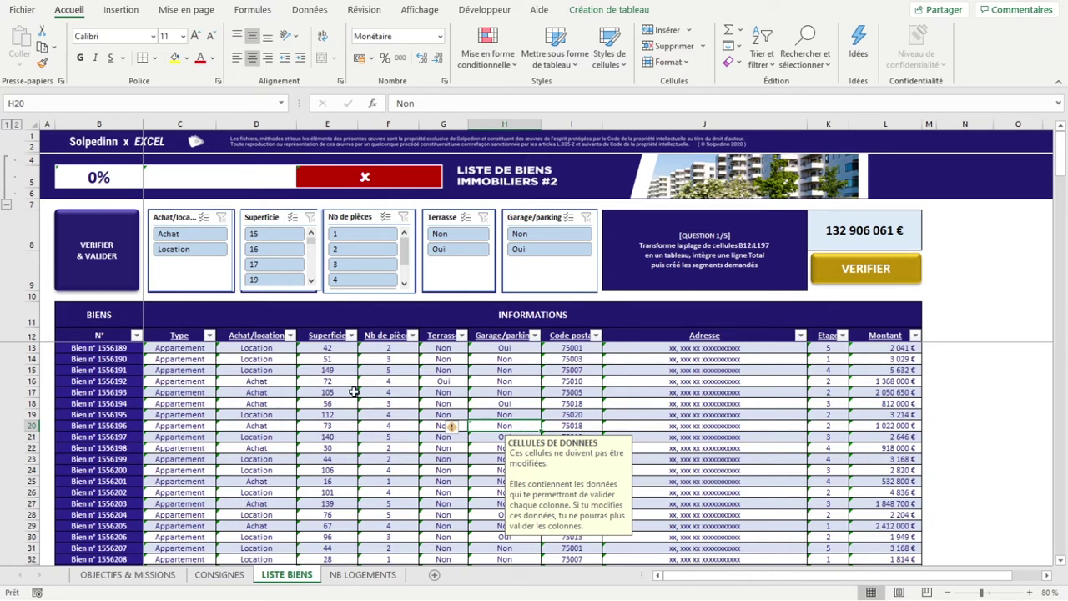
pyautogui.click(289, 335)
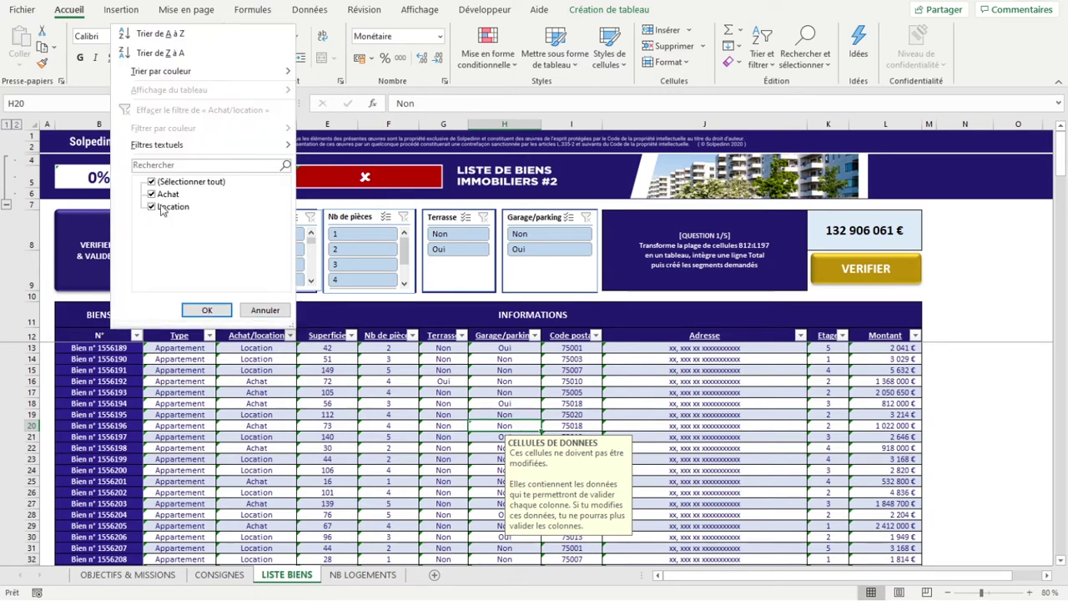
pyautogui.click(265, 310)
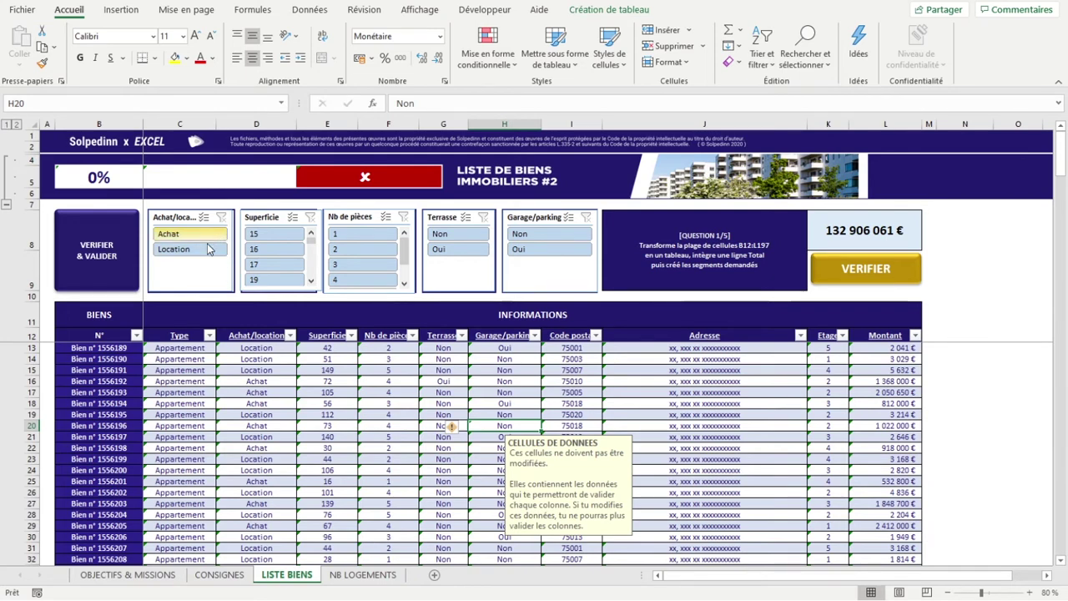
pyautogui.click(208, 250)
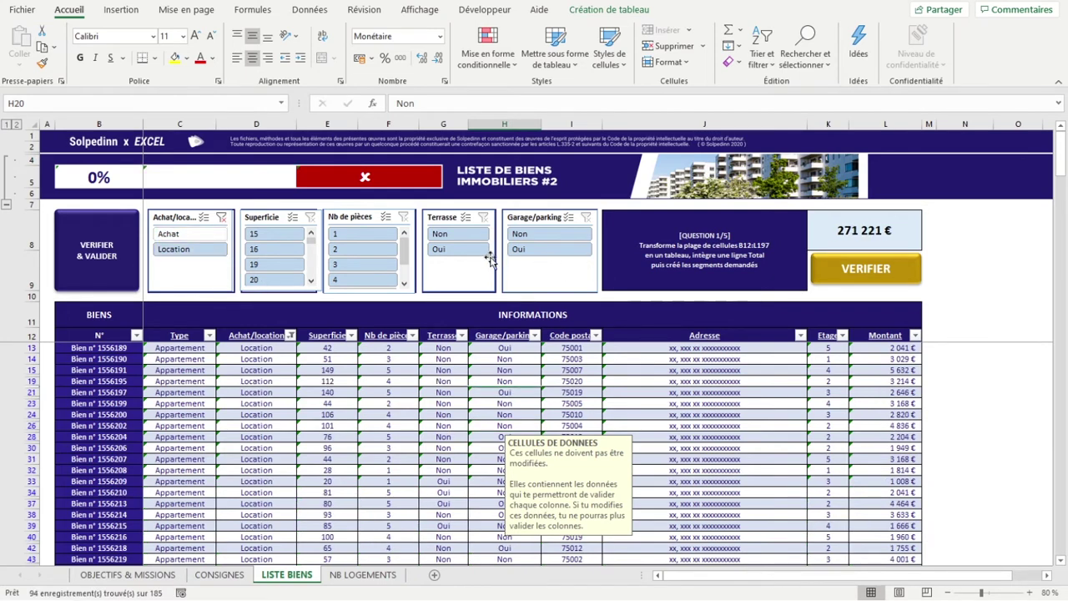
pyautogui.click(445, 250)
pyautogui.click(558, 249)
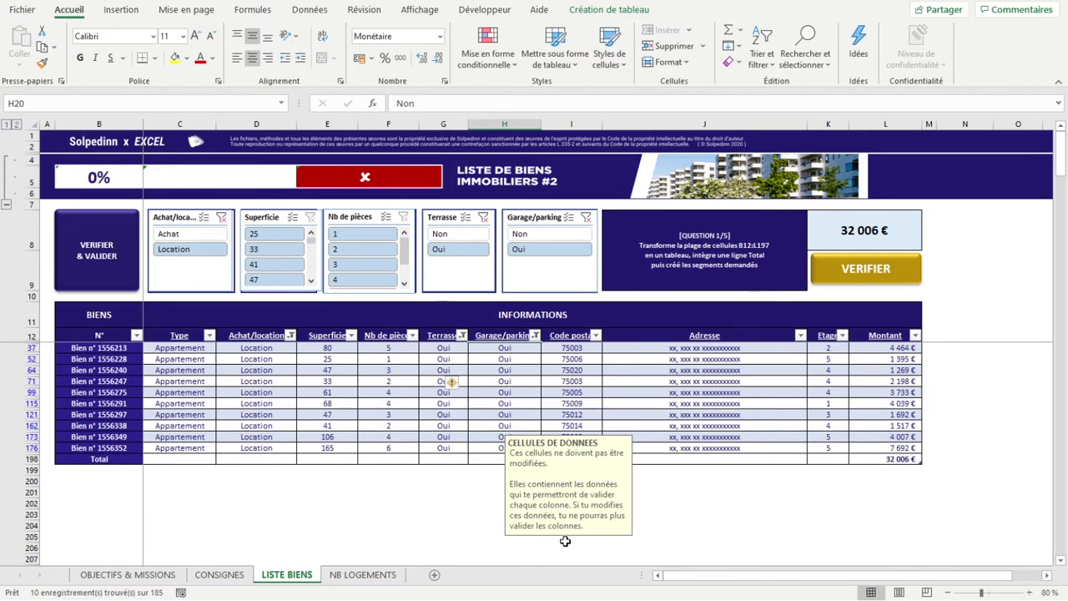
pyautogui.click(774, 501)
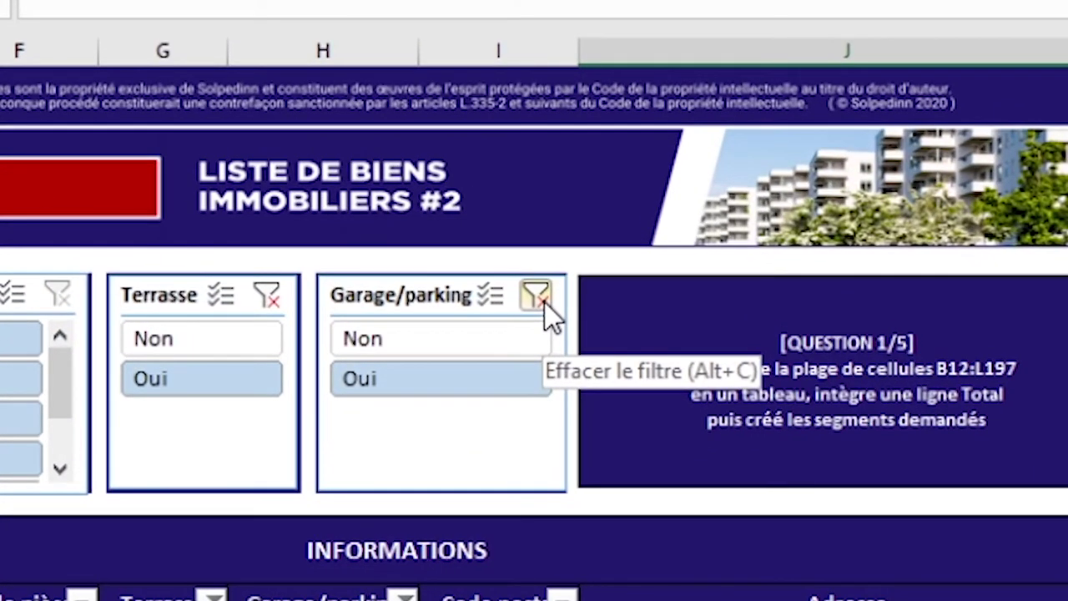
pyautogui.click(545, 302)
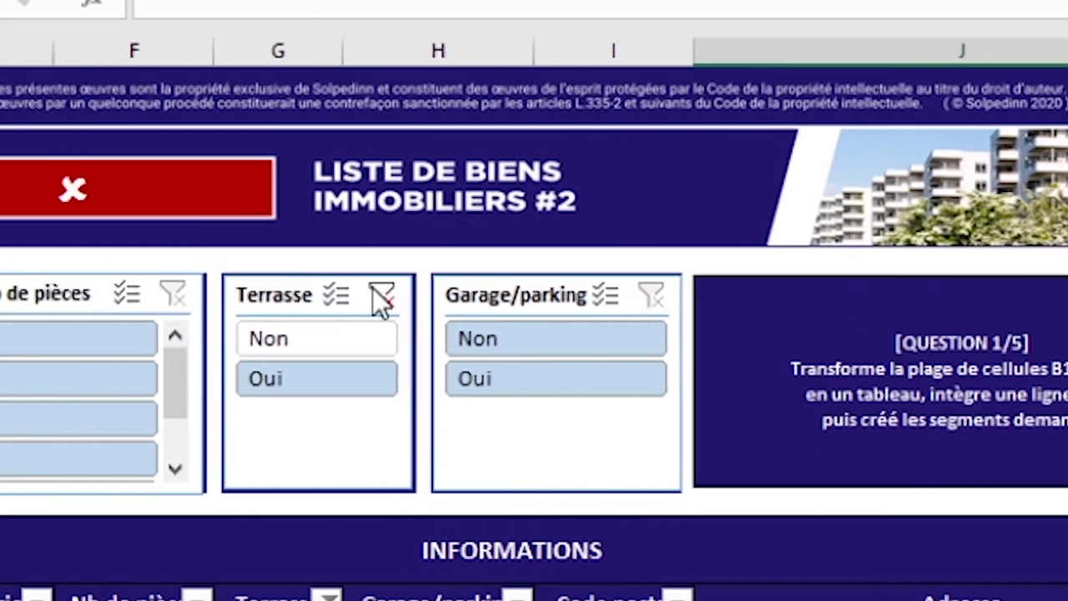
pyautogui.click(545, 298)
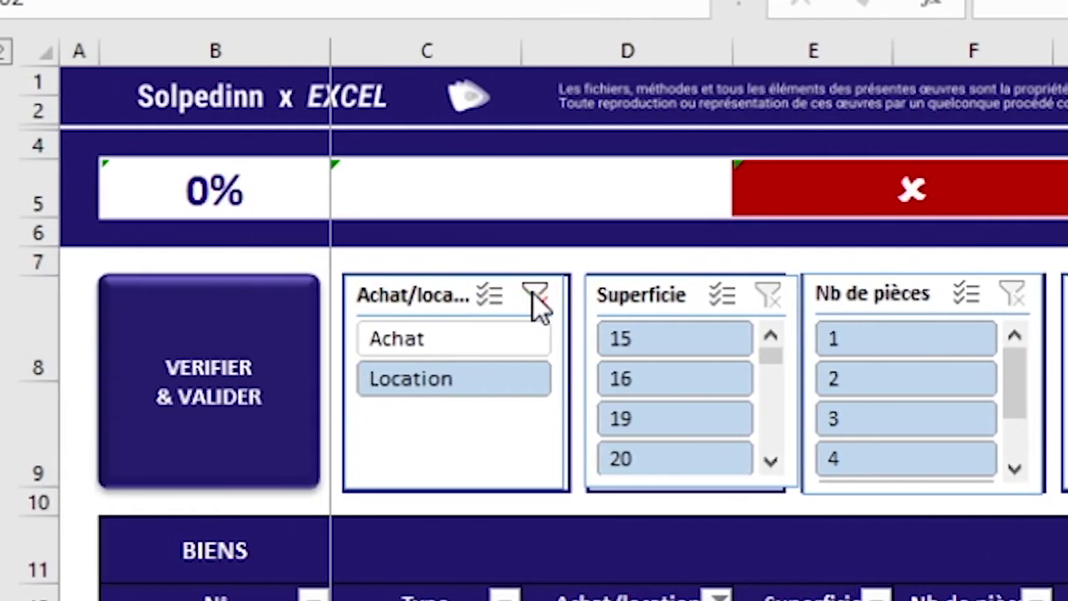
pyautogui.click(534, 294)
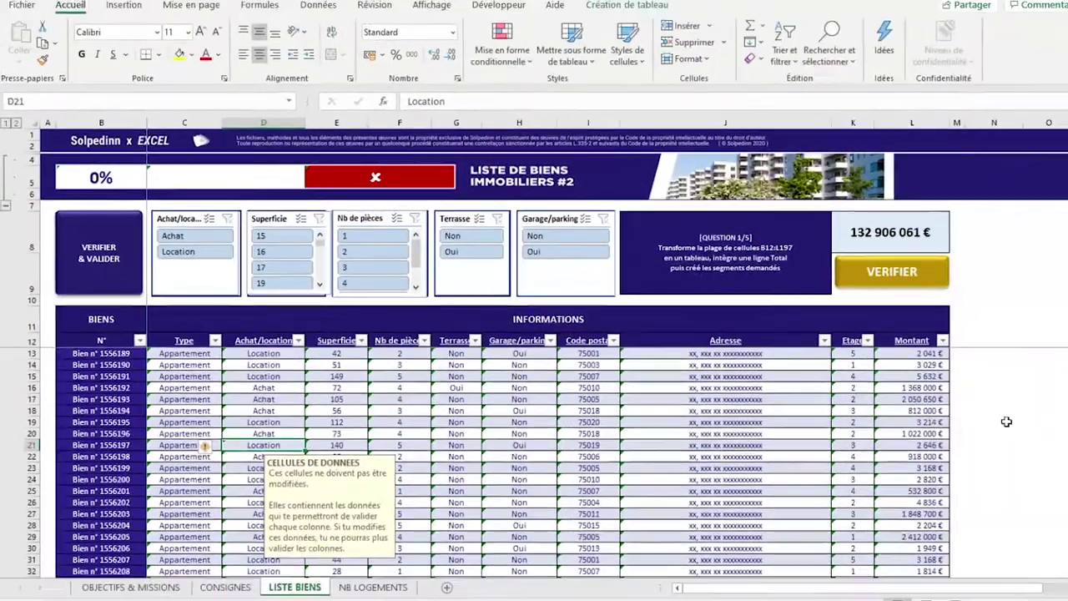
pyautogui.click(977, 414)
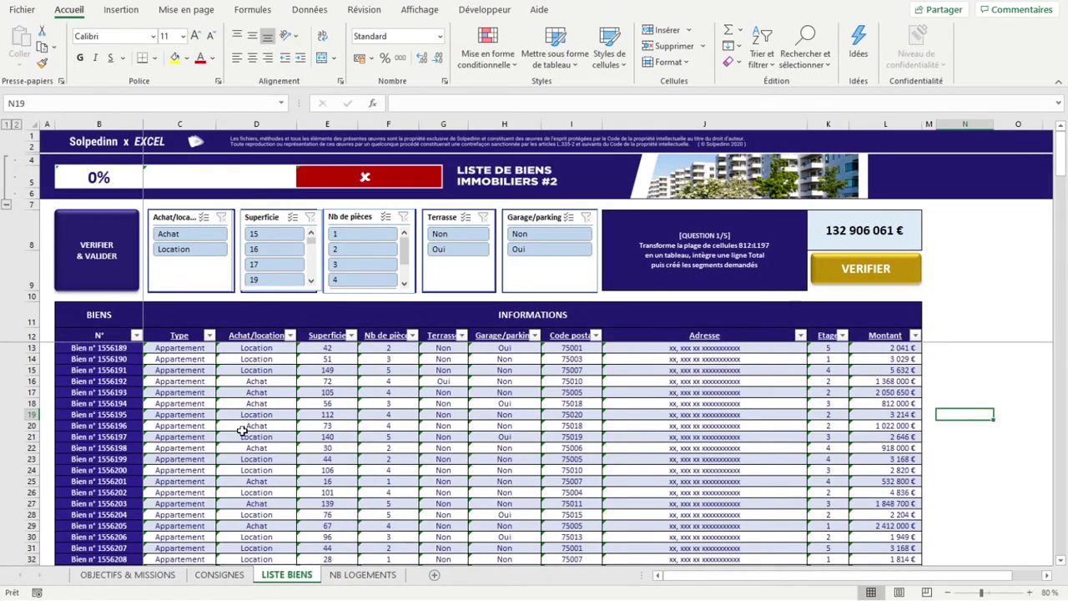
pyautogui.click(228, 413)
# Filter the Superficie column to values greater than or equal to 100, leaving 49 properties
pyautogui.click(384, 402)
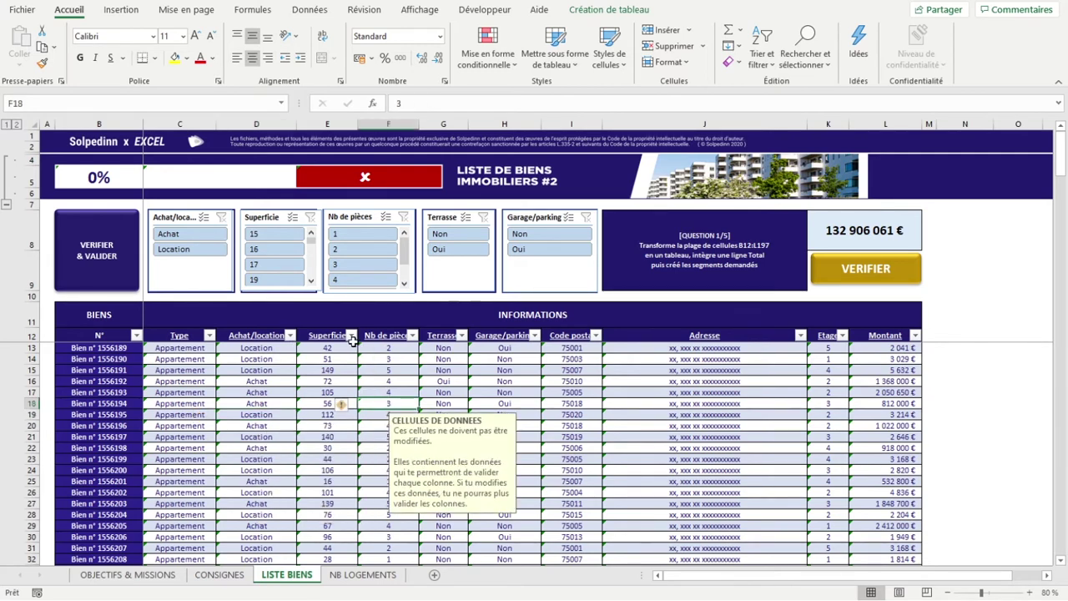
pyautogui.click(353, 335)
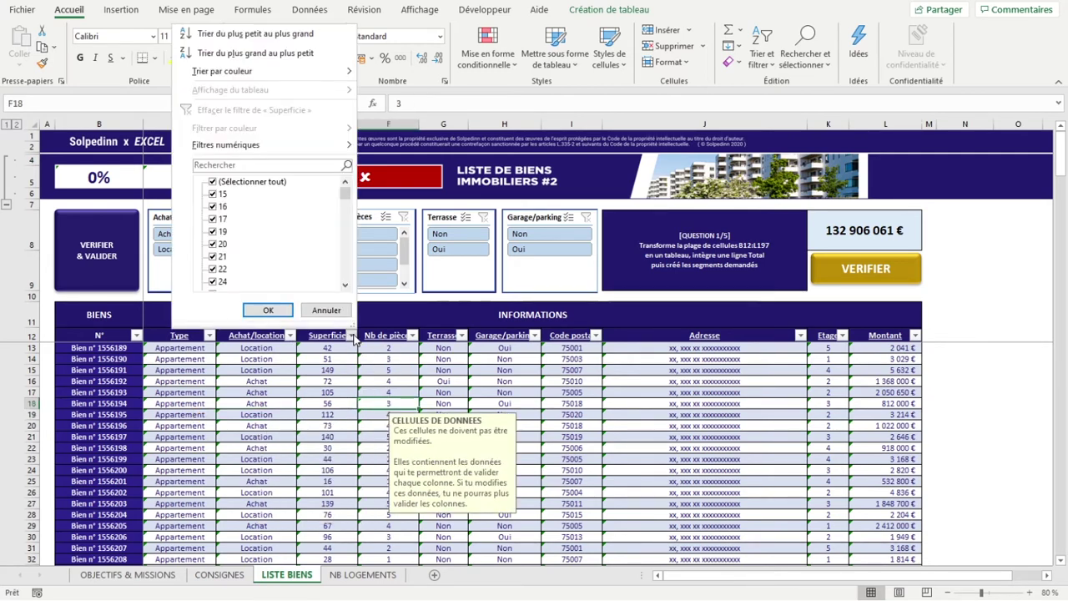
pyautogui.moveTo(282, 149)
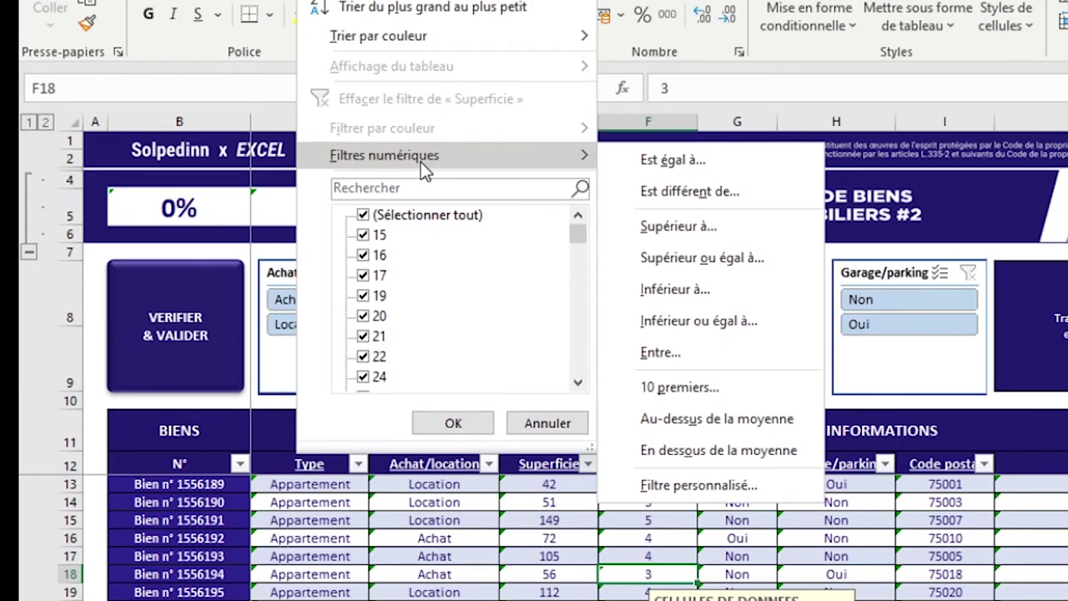
pyautogui.click(701, 258)
pyautogui.write('100')
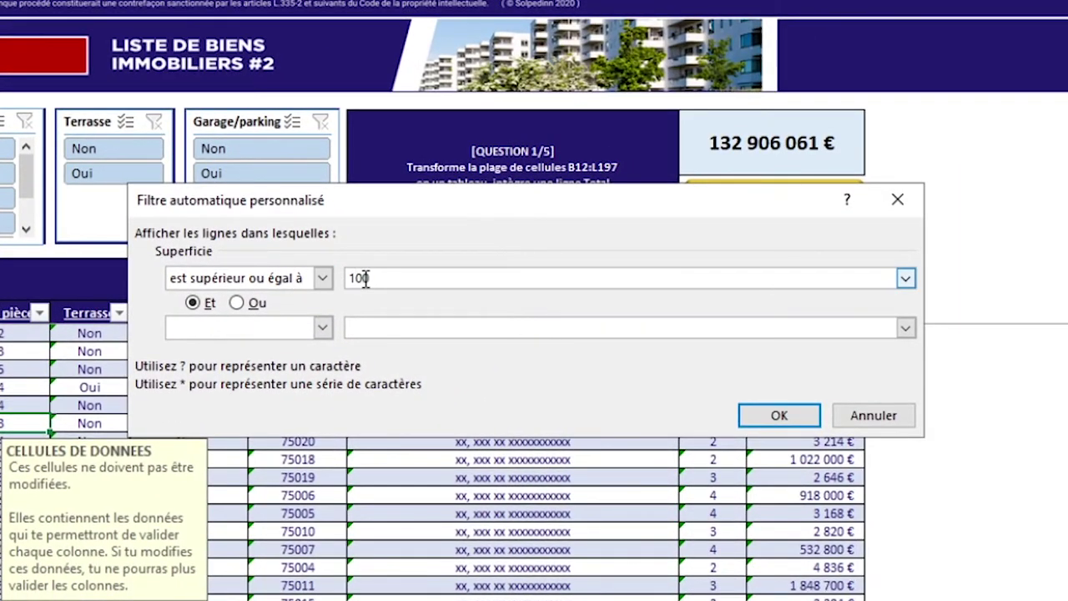
pyautogui.press('Return')
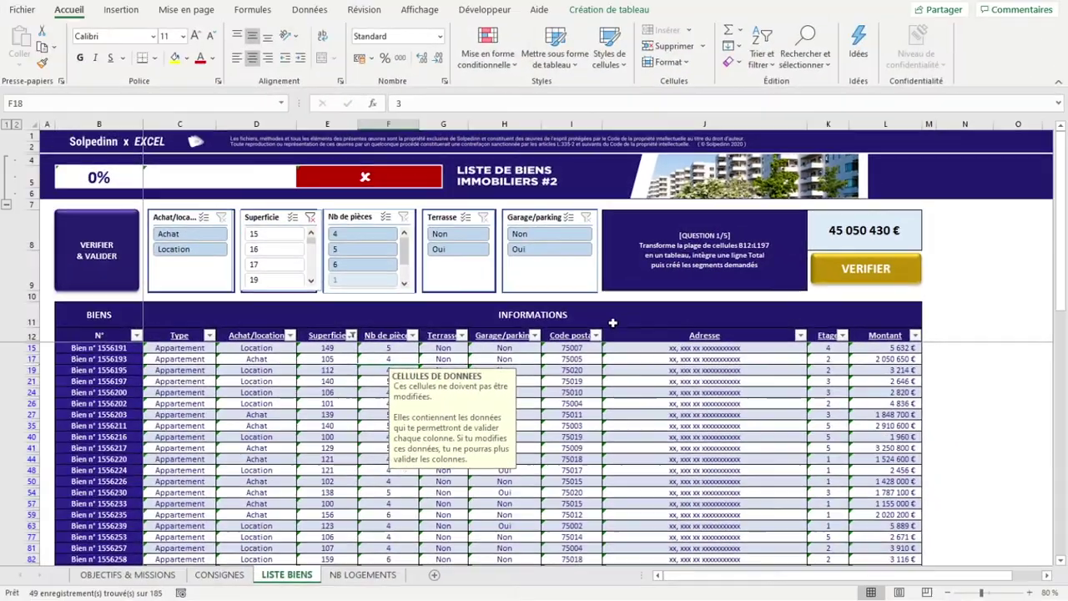
pyautogui.click(875, 482)
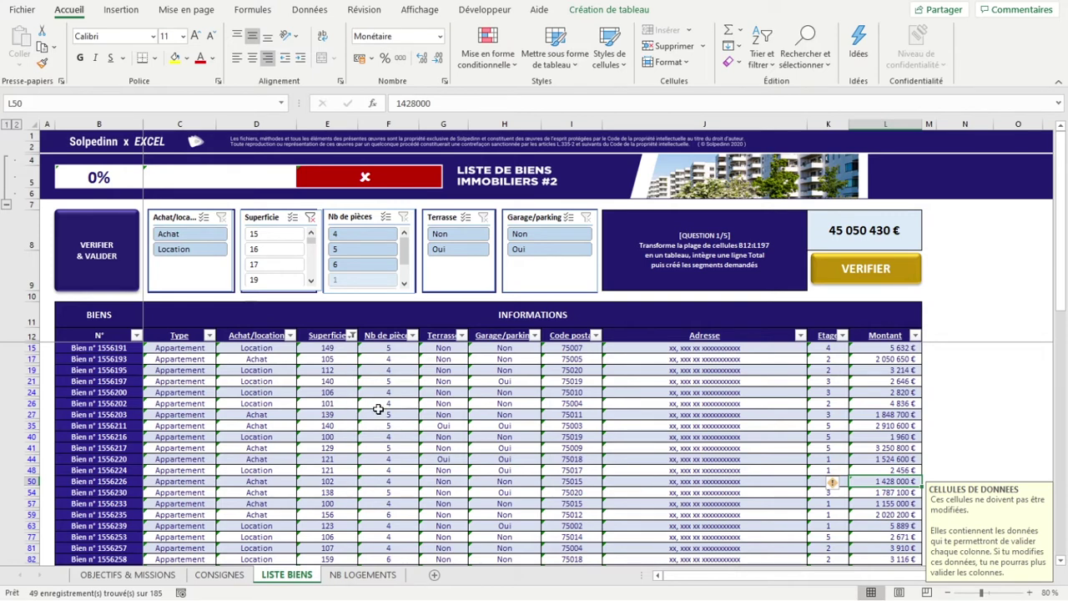
# Uncheck Superficie values 15 through 22 in the column filter, then cancel without applying
pyautogui.scroll(-3, 378, 409)
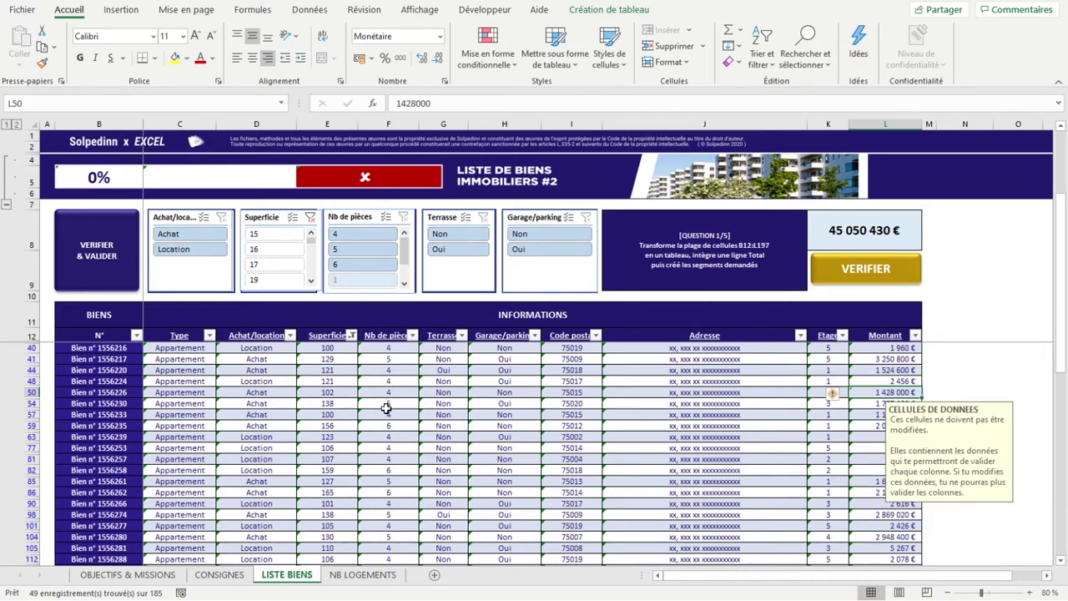
pyautogui.scroll(-1, 386, 408)
pyautogui.scroll(-1, 386, 408)
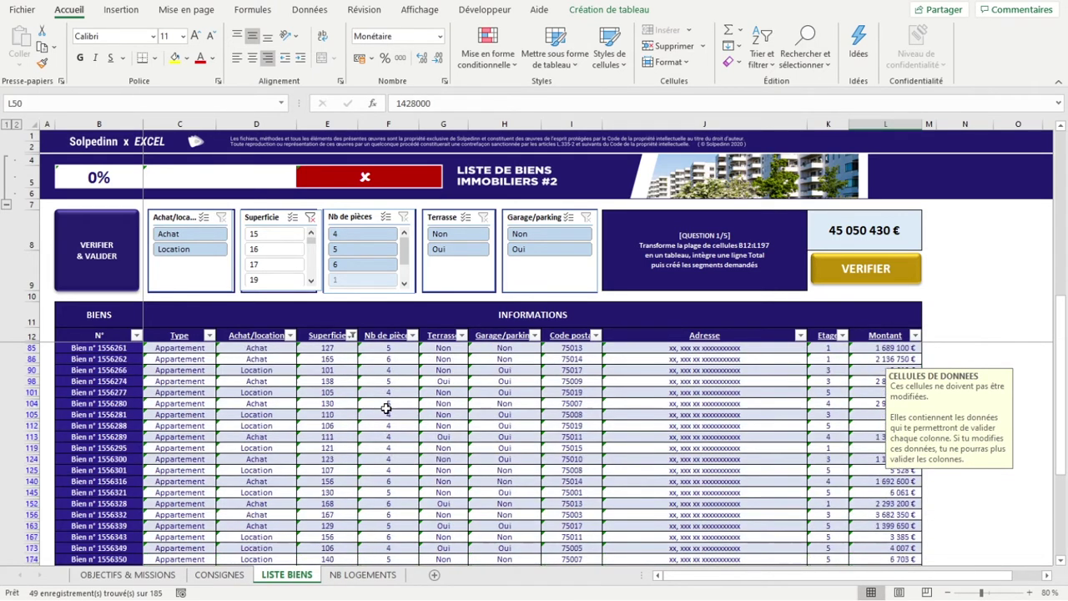
pyautogui.scroll(4, 387, 408)
pyautogui.click(352, 336)
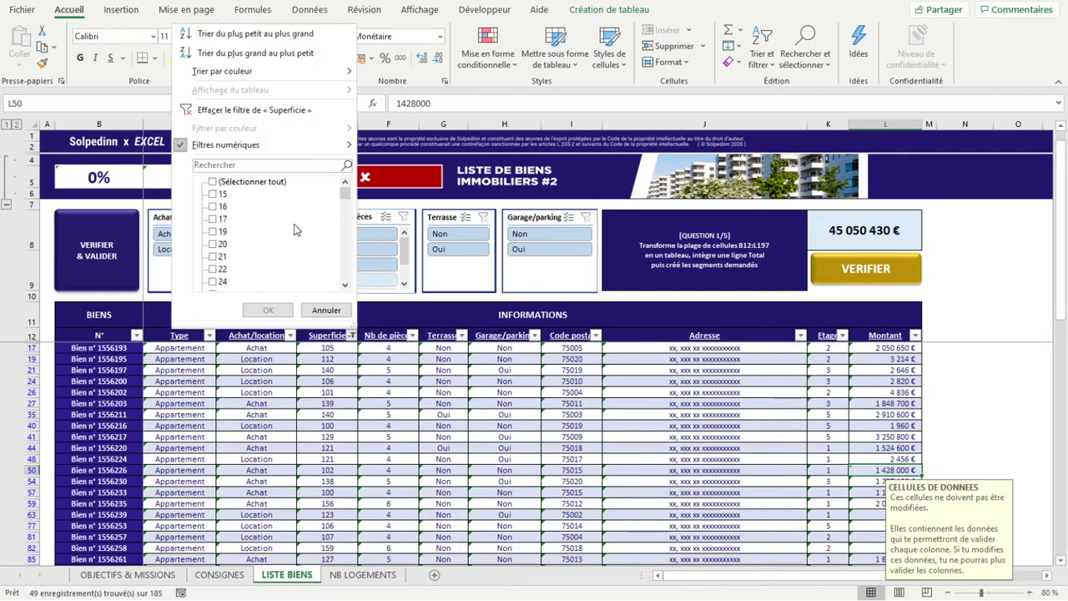
pyautogui.click(260, 181)
pyautogui.scroll(-1, 238, 230)
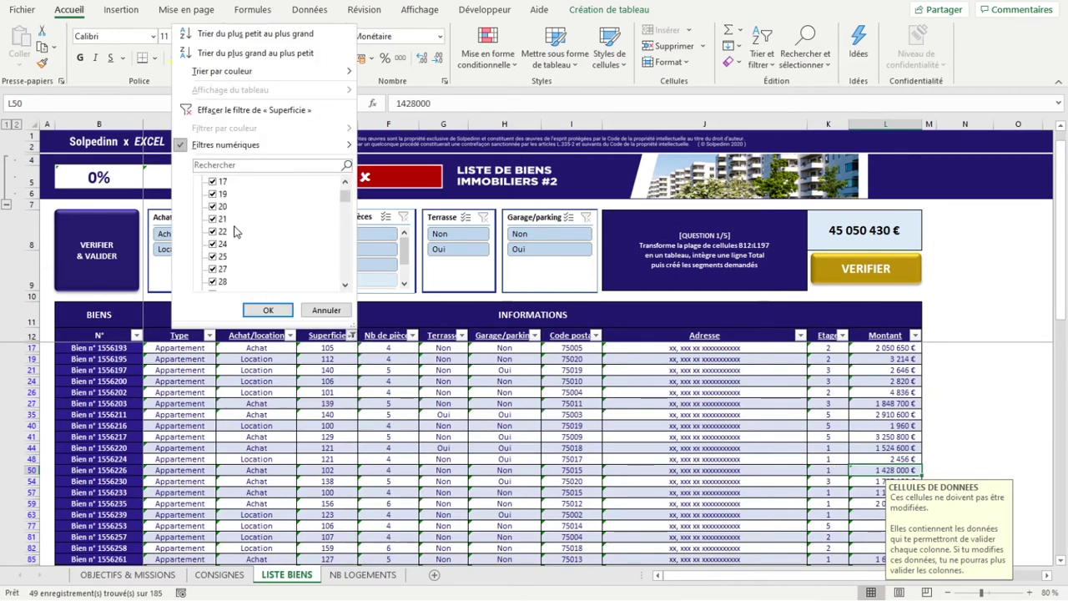
pyautogui.scroll(1, 217, 213)
pyautogui.click(212, 194)
pyautogui.click(212, 206)
pyautogui.click(212, 219)
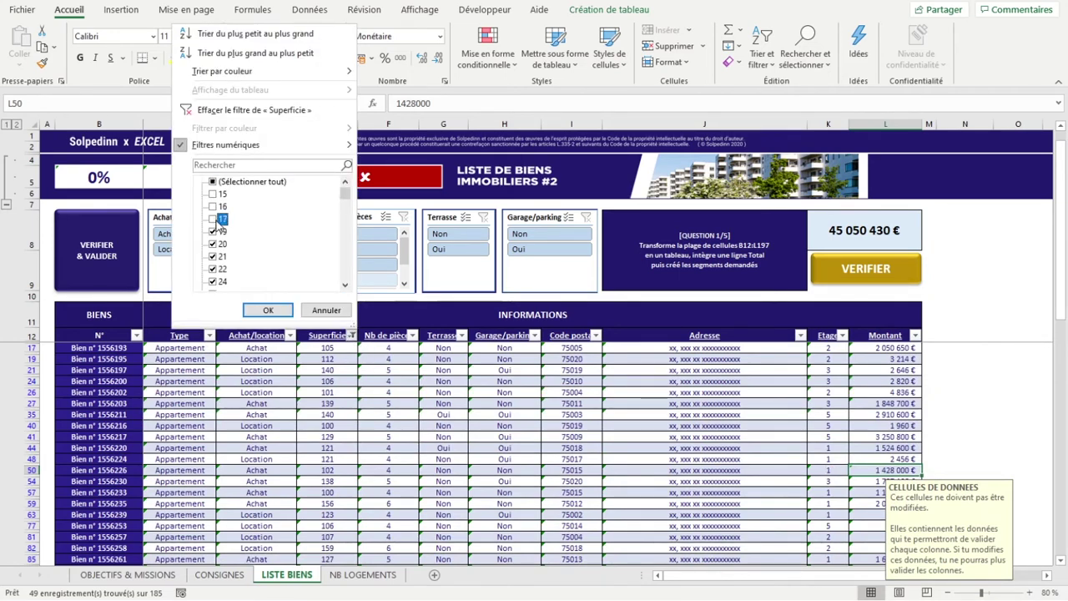
pyautogui.click(219, 232)
pyautogui.click(219, 244)
pyautogui.click(219, 256)
pyautogui.click(218, 269)
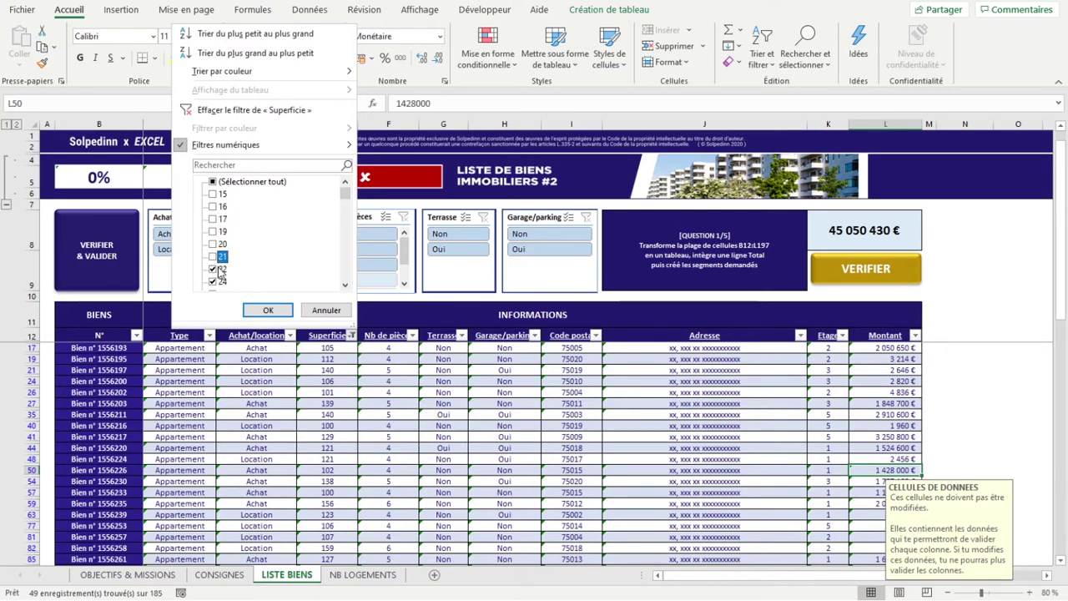
pyautogui.click(319, 314)
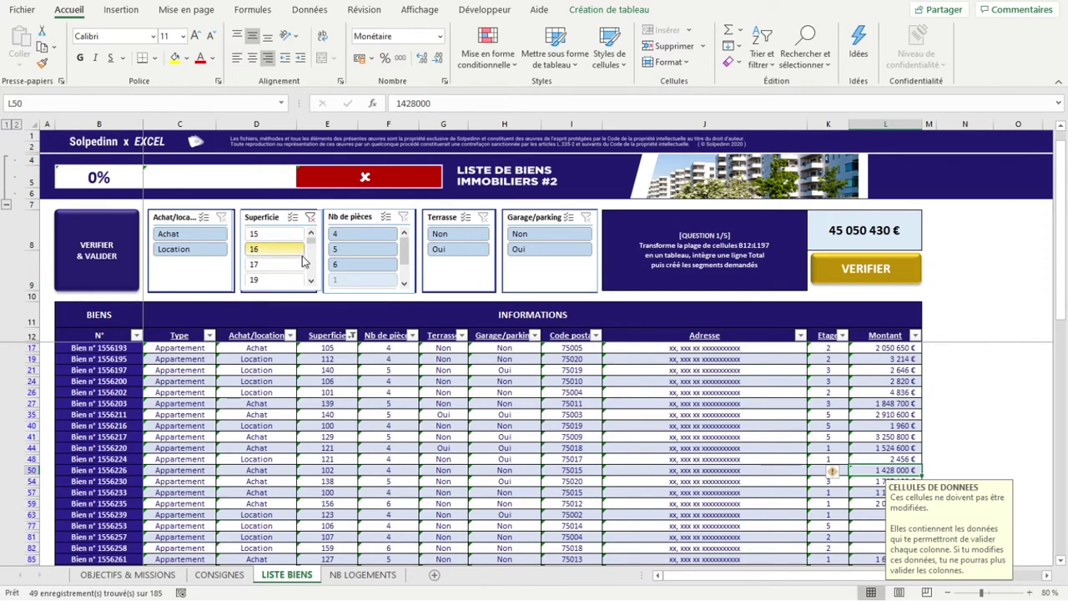
# Clear the Superficie slicer filter and review the Achat/location filter without changing it
pyautogui.click(311, 218)
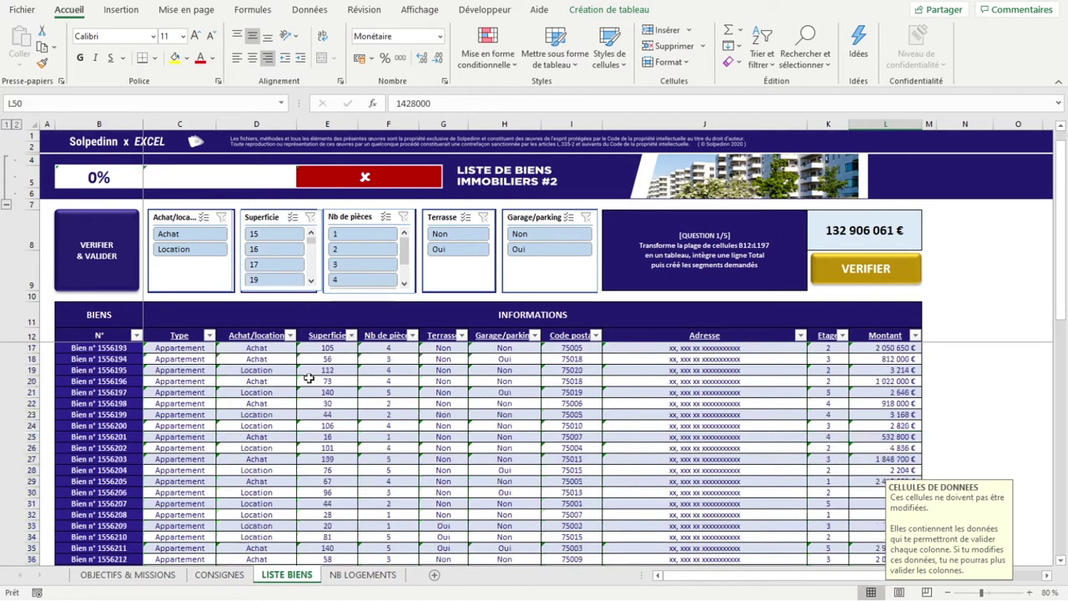
pyautogui.click(291, 422)
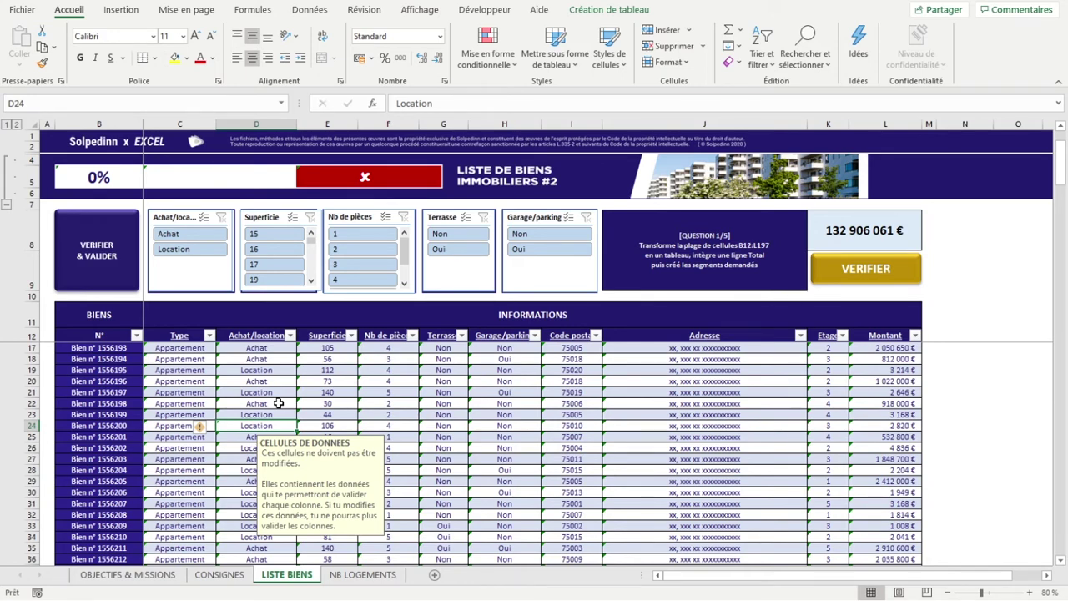
pyautogui.click(290, 336)
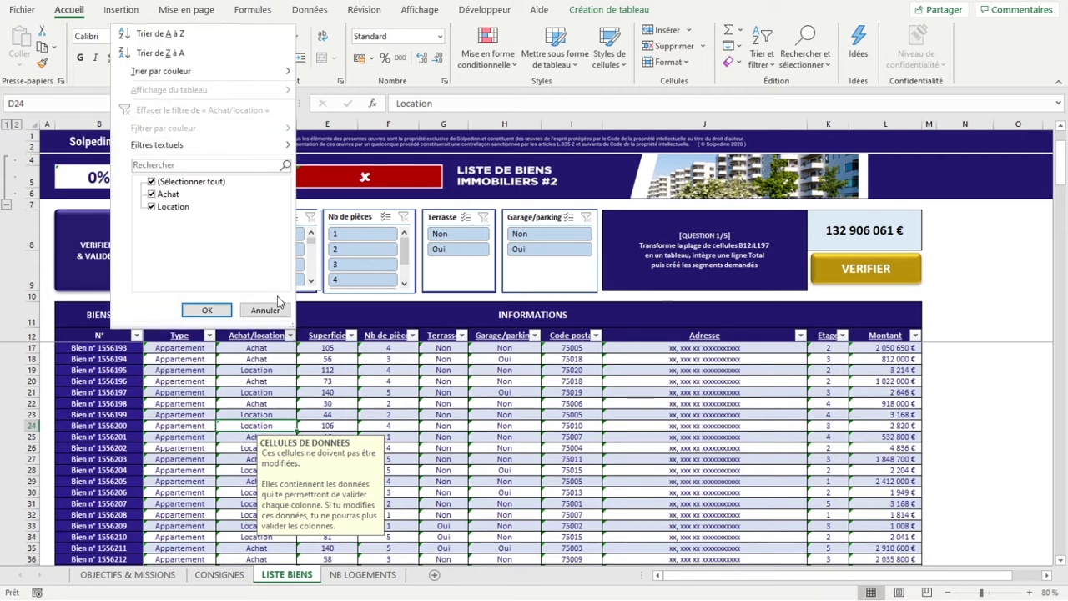
pyautogui.click(320, 351)
pyautogui.click(504, 414)
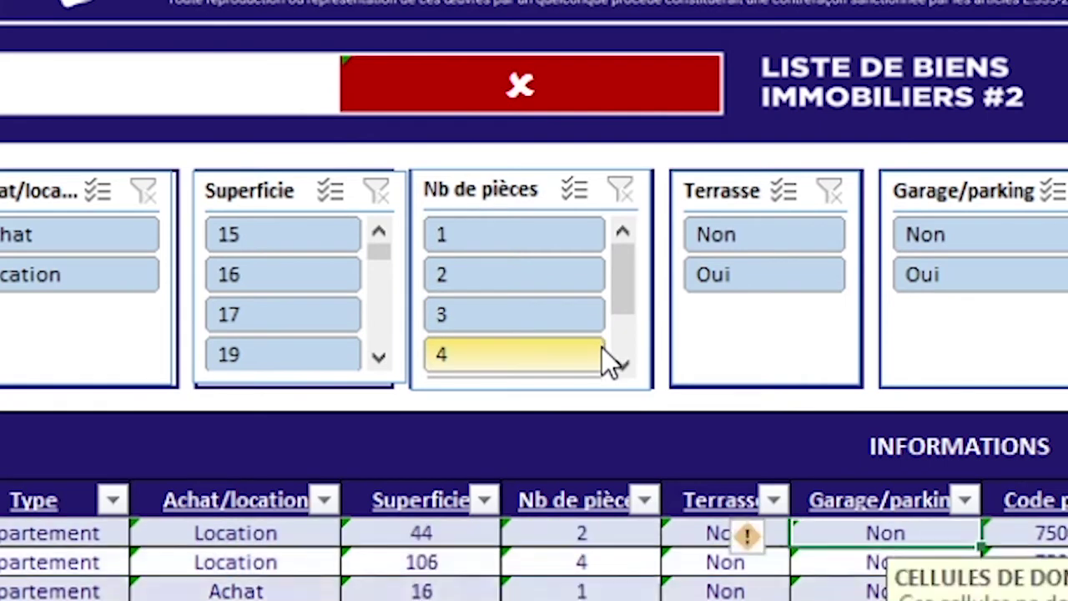
# Filter the Nb de pièces slicer to 4 and 5 rooms using Multi-Select, then clear it
pyautogui.moveTo(628, 277); pyautogui.dragTo(635, 354)
pyautogui.click(566, 322)
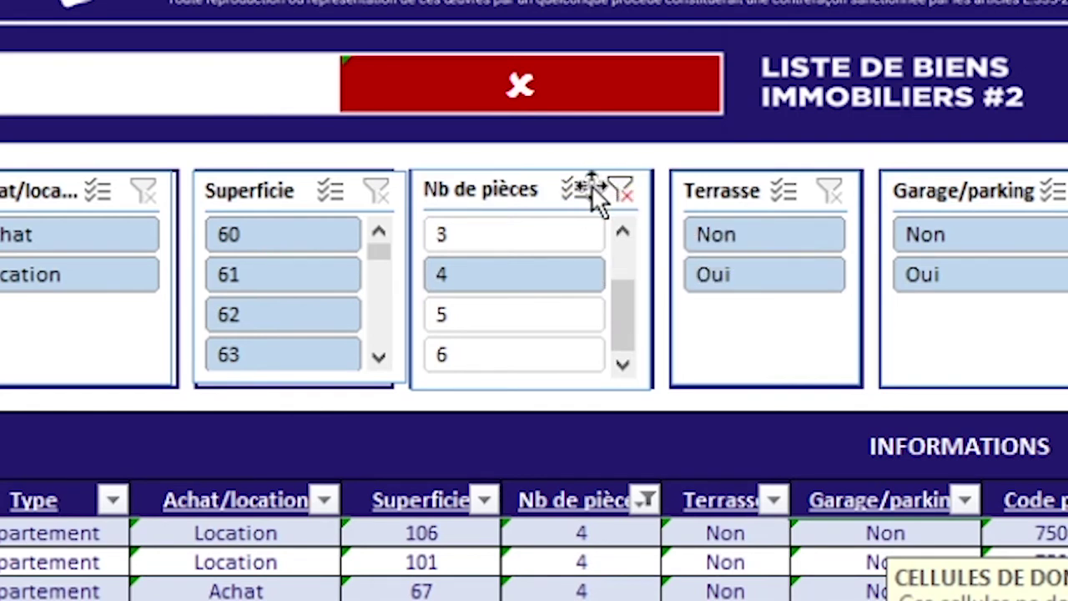
pyautogui.click(588, 188)
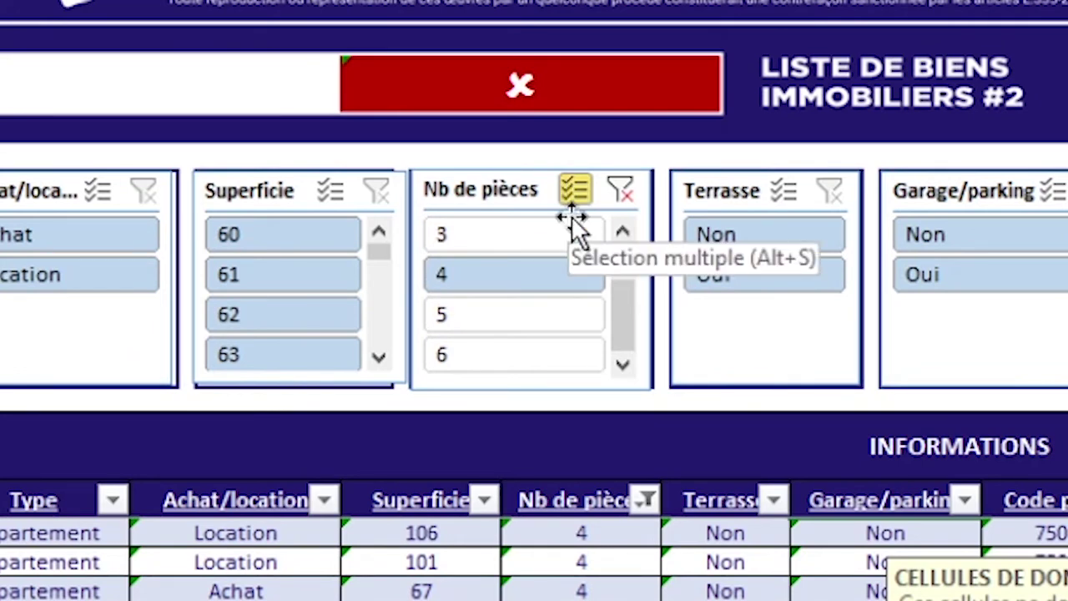
pyautogui.click(544, 316)
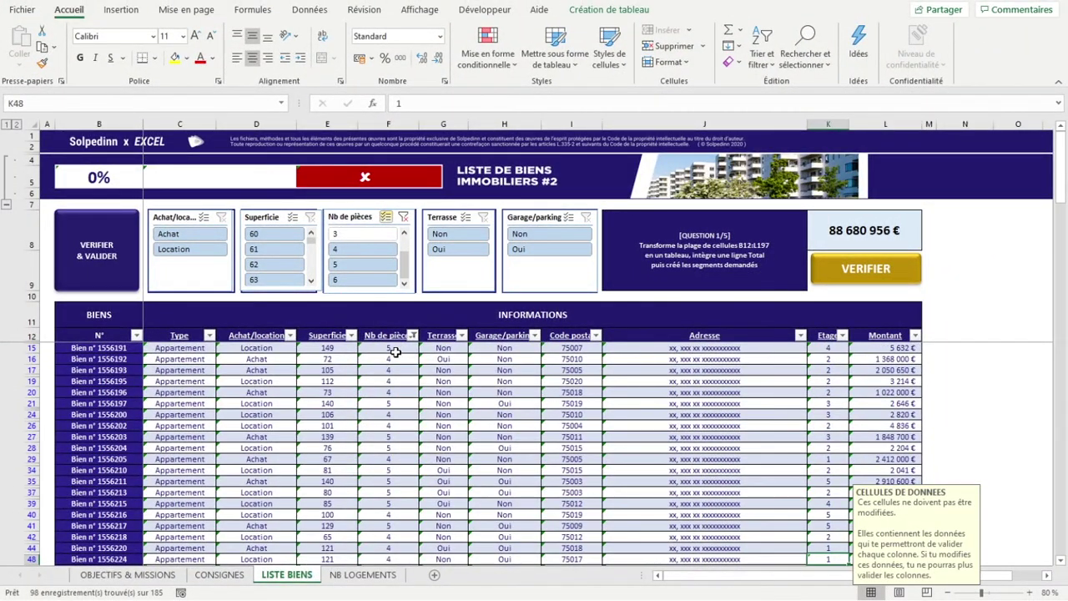
pyautogui.scroll(-6, 391, 368)
pyautogui.scroll(-6, 387, 424)
pyautogui.scroll(-5, 387, 425)
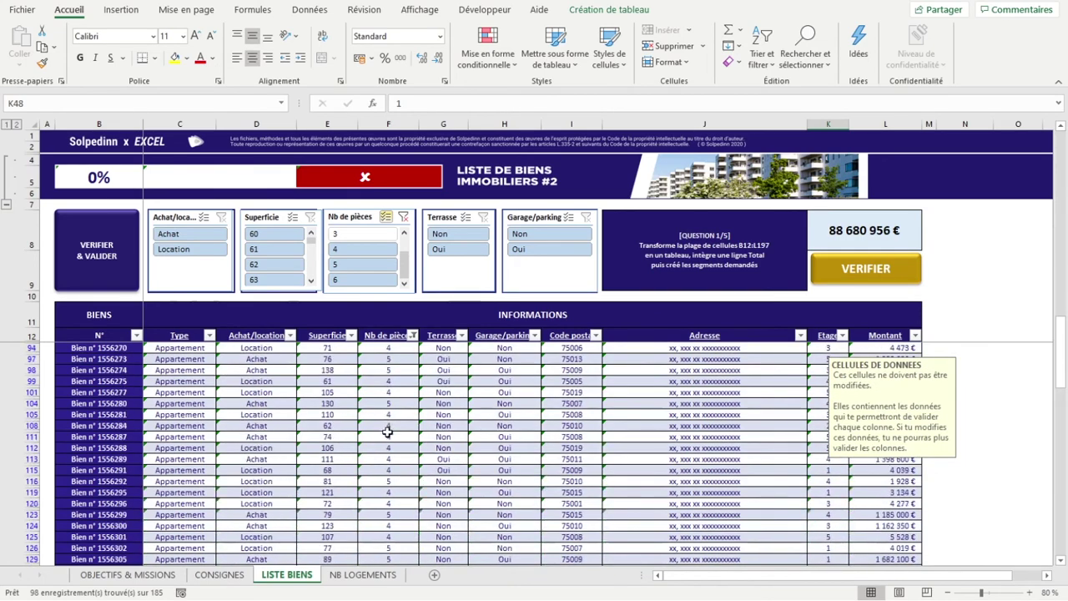
pyautogui.click(404, 220)
pyautogui.click(965, 469)
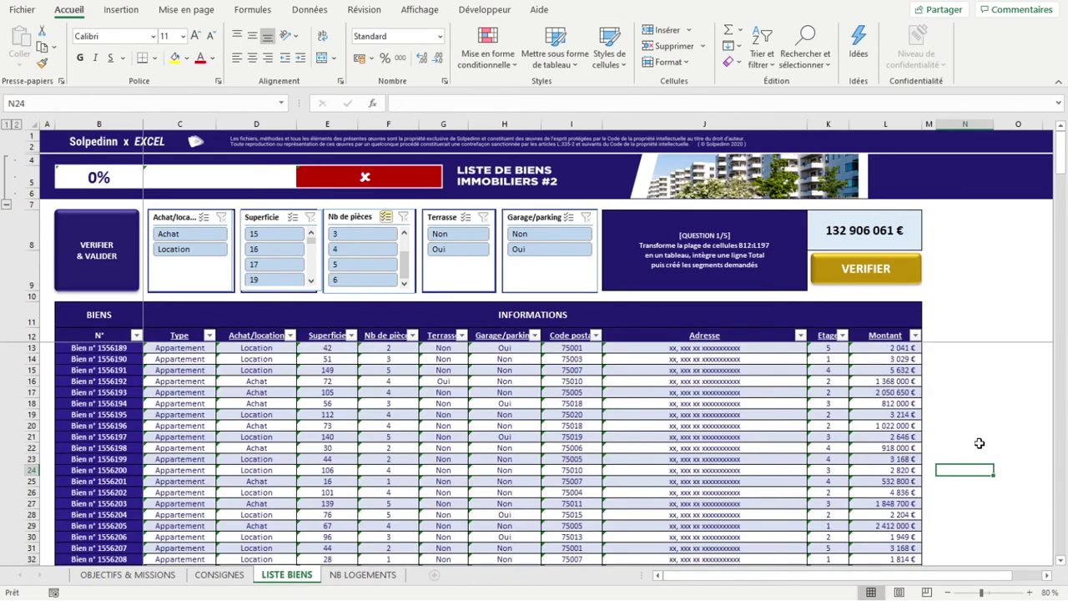
pyautogui.scroll(-5, 980, 443)
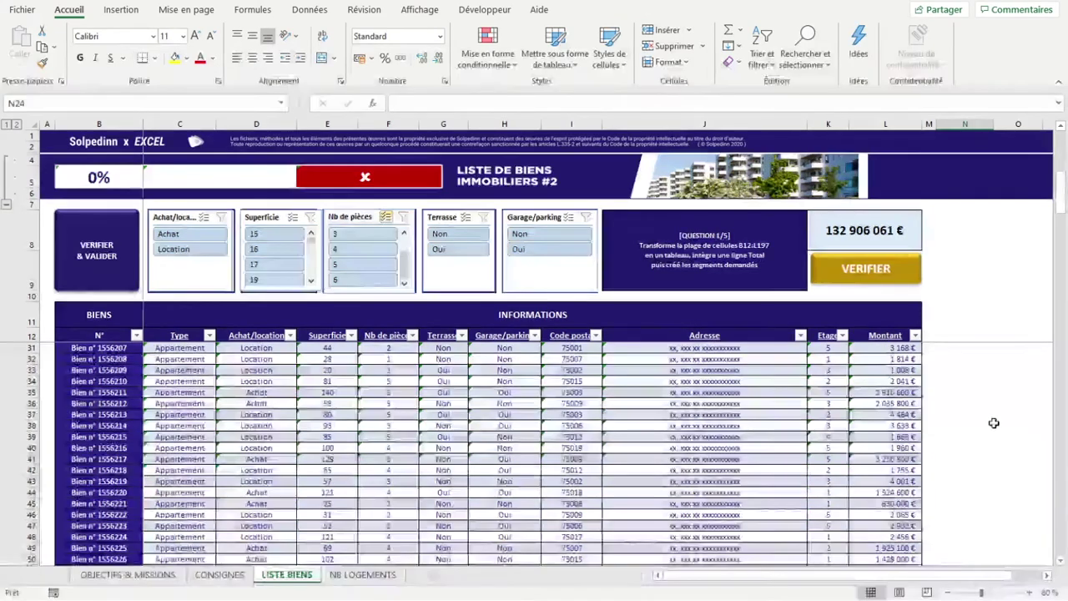
pyautogui.scroll(-6, 984, 439)
pyautogui.scroll(-5, 988, 430)
pyautogui.scroll(-5, 994, 422)
pyautogui.scroll(-5, 994, 422)
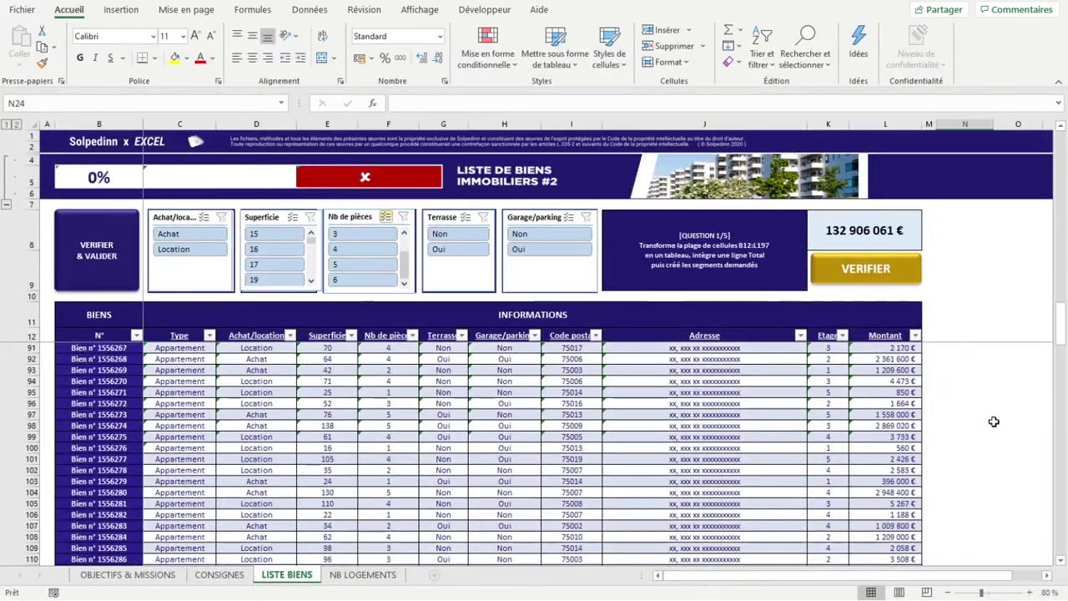
pyautogui.scroll(-5, 994, 422)
pyautogui.scroll(-5, 994, 422)
pyautogui.scroll(-5, 994, 421)
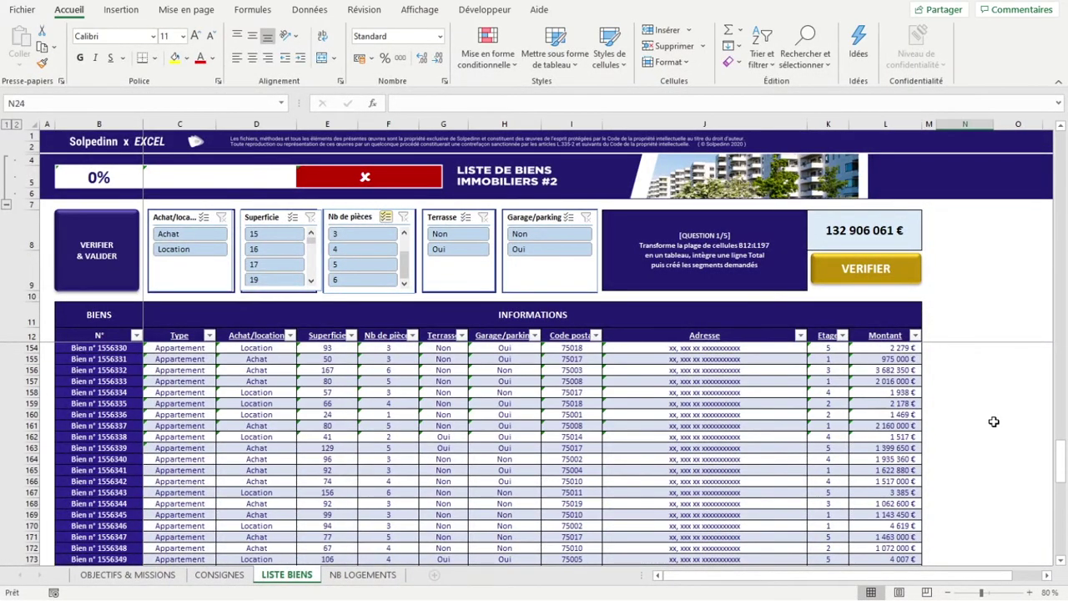
pyautogui.scroll(-6, 994, 421)
pyautogui.scroll(-12, 992, 422)
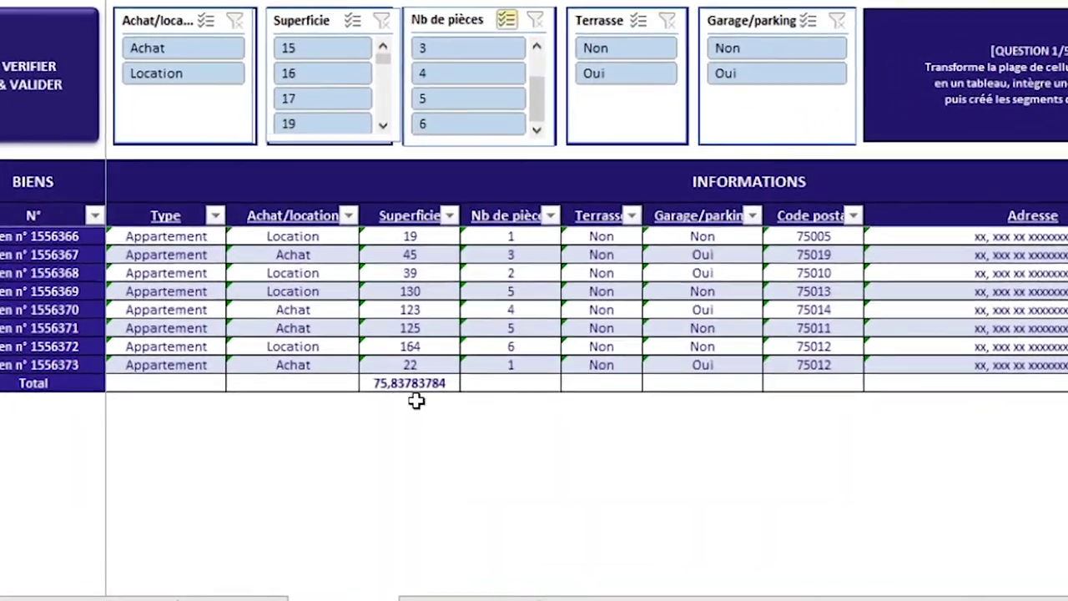
pyautogui.click(349, 424)
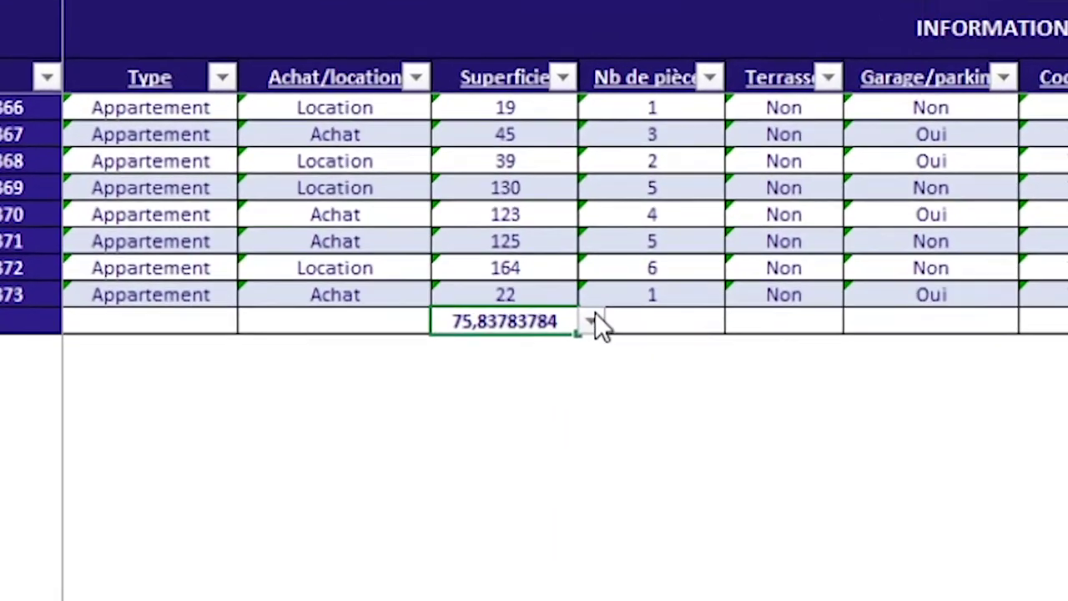
pyautogui.click(550, 343)
pyautogui.press('Escape')
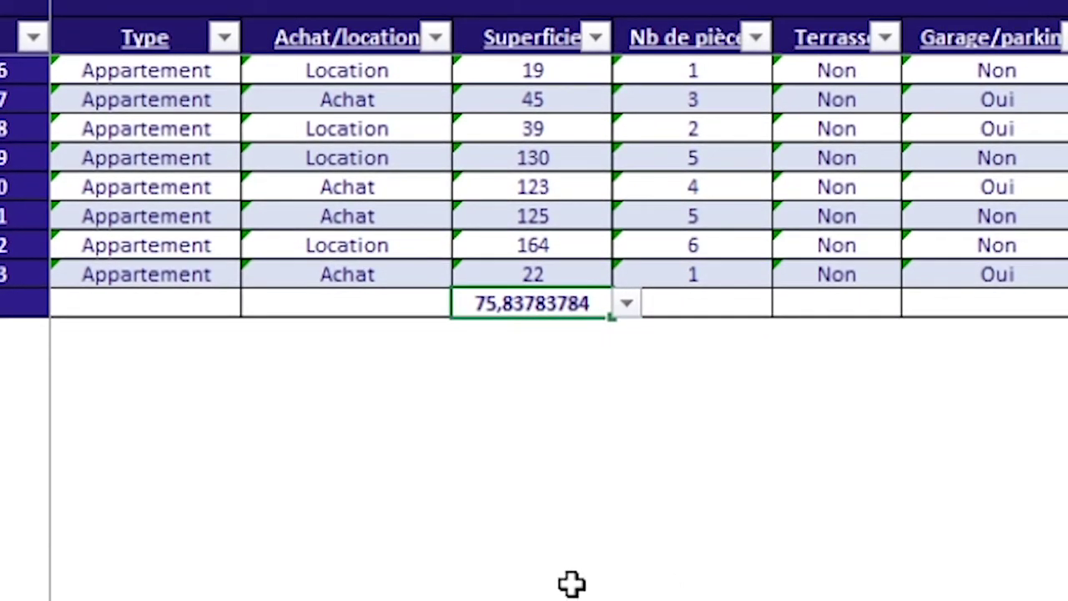
pyautogui.click(546, 539)
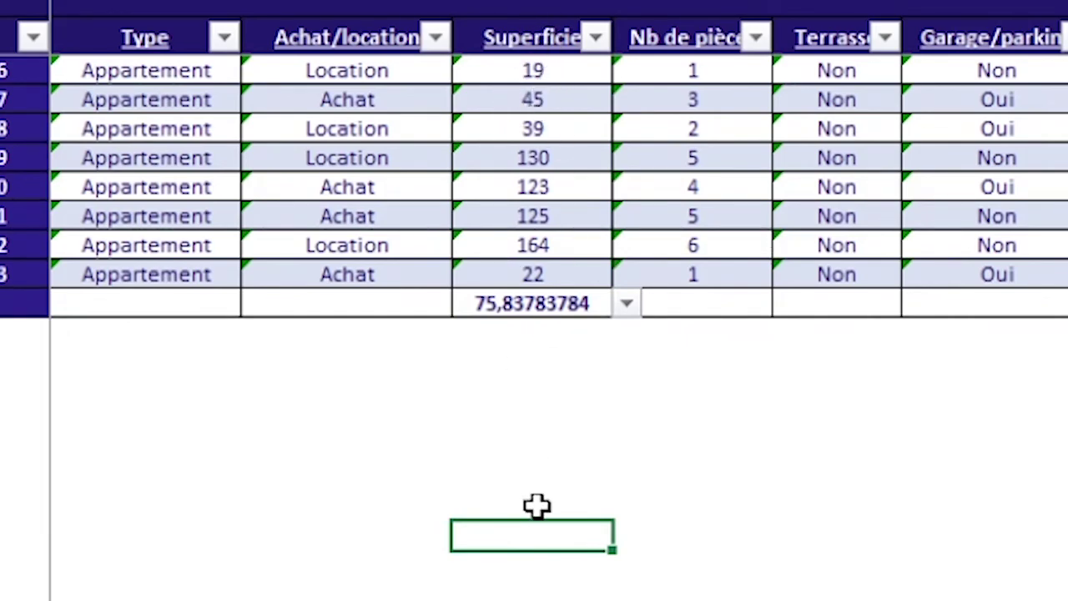
pyautogui.scroll(-1, 541, 507)
# Enter =MOYENNE(E13:E197) below the table and compare its 75,83783784 result with the Superficie total
pyautogui.write('=')
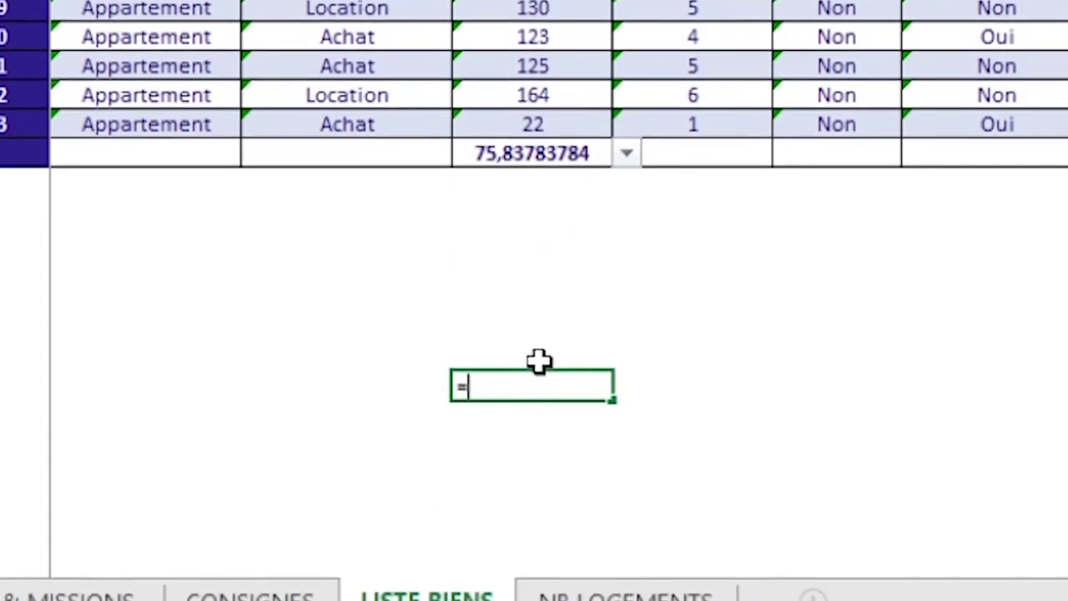
pyautogui.write('MOYEEN')
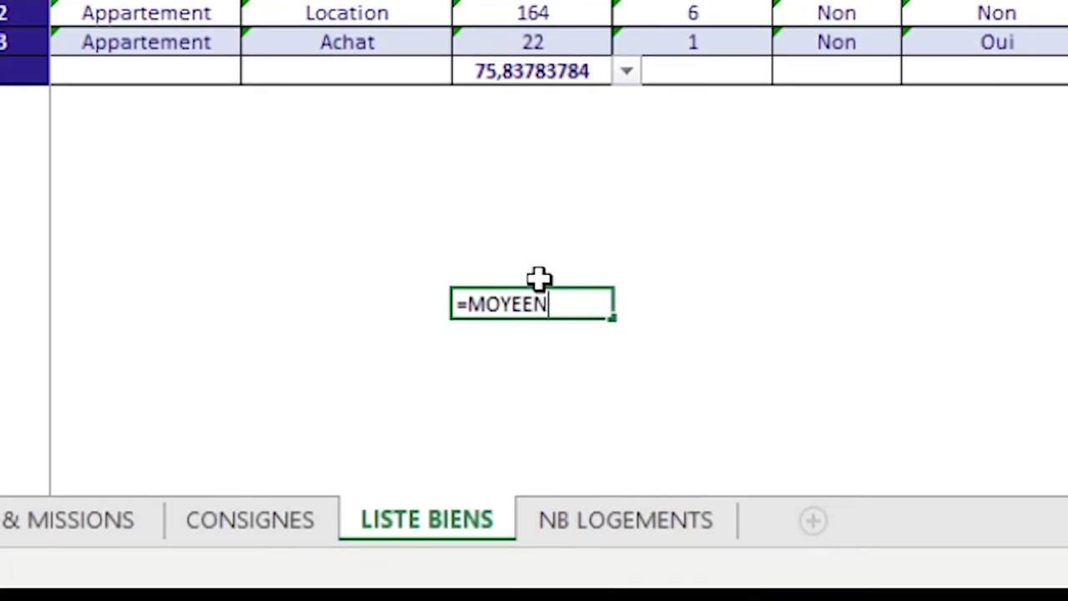
pyautogui.press('BackSpace')
pyautogui.press('BackSpace')
pyautogui.write('NNE(')
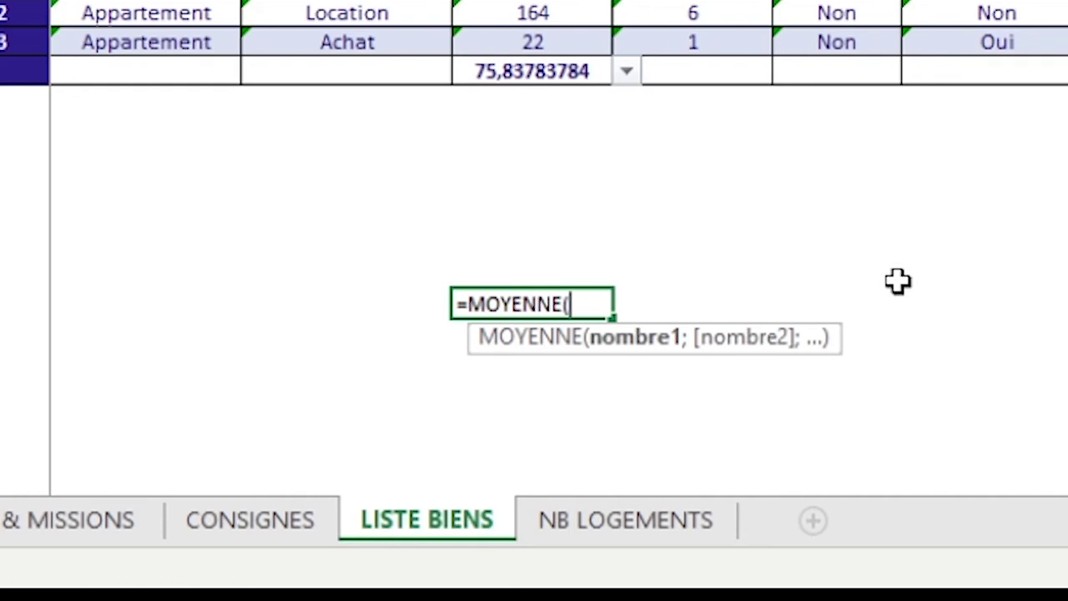
pyautogui.write('E13')
pyautogui.write(':E')
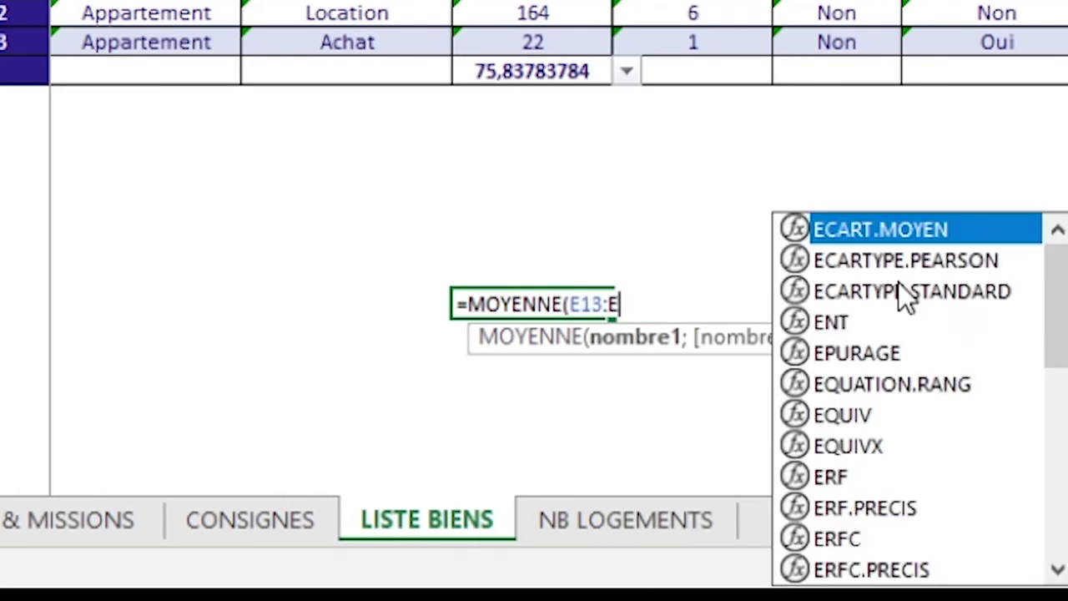
pyautogui.write('19')
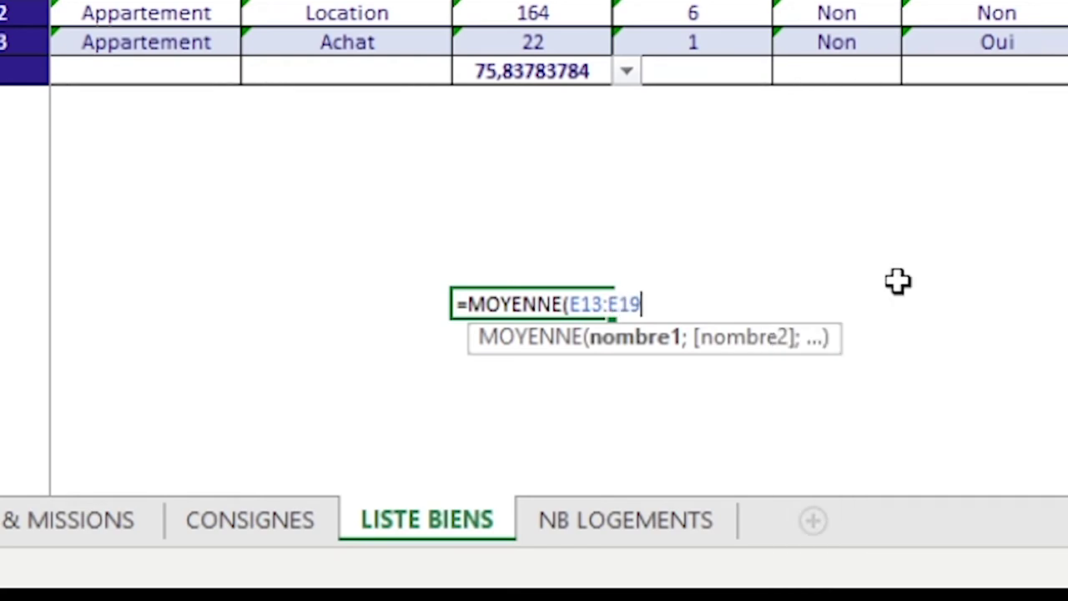
pyautogui.write('7')
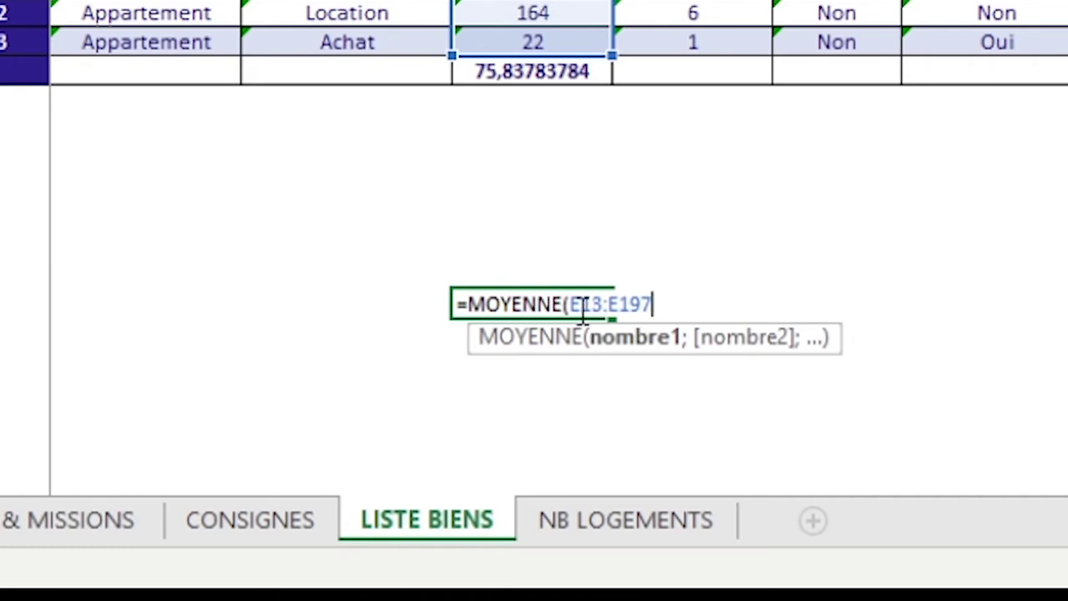
pyautogui.moveTo(570, 305); pyautogui.dragTo(673, 310)
pyautogui.click(673, 306)
pyautogui.write(')')
pyautogui.press('Return')
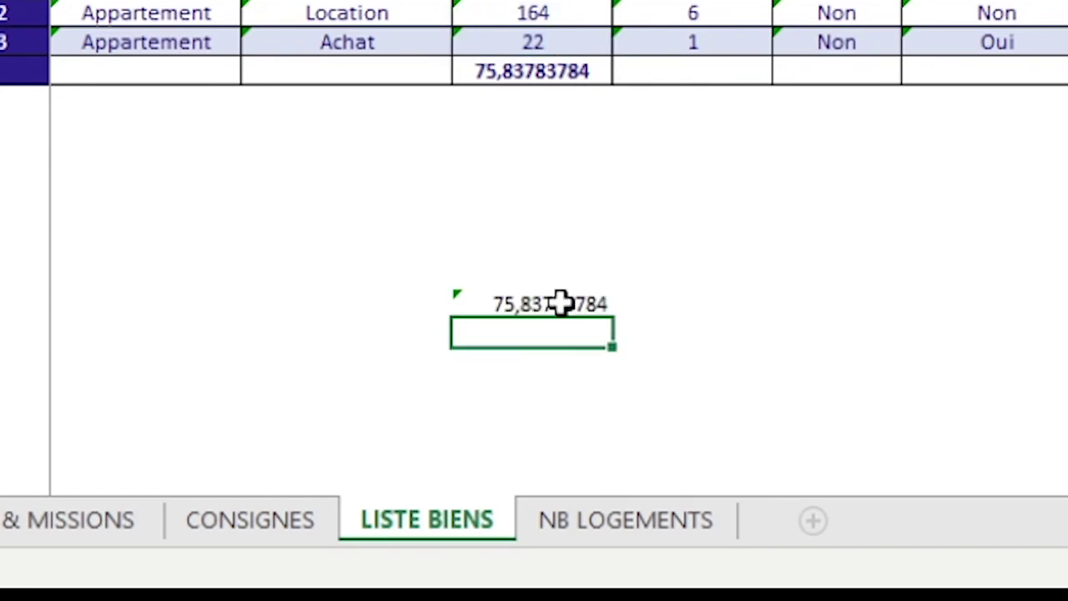
pyautogui.click(557, 305)
pyautogui.click(518, 71)
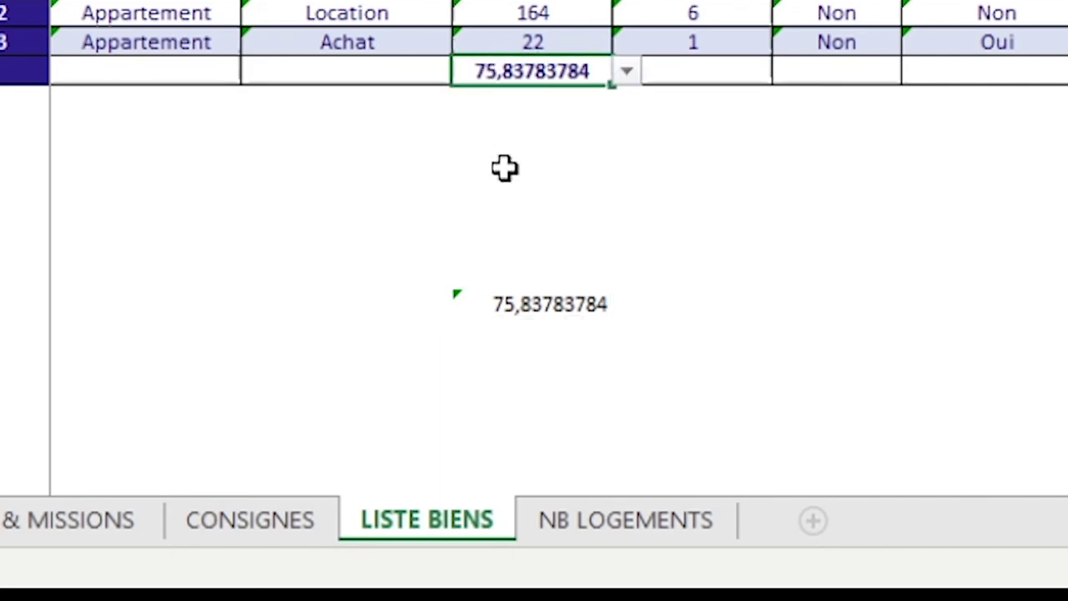
# Below the first average, enter =MOYENNE(Tableau4[Superficie]), excluding the total row, returning 75,83783784
pyautogui.click(532, 334)
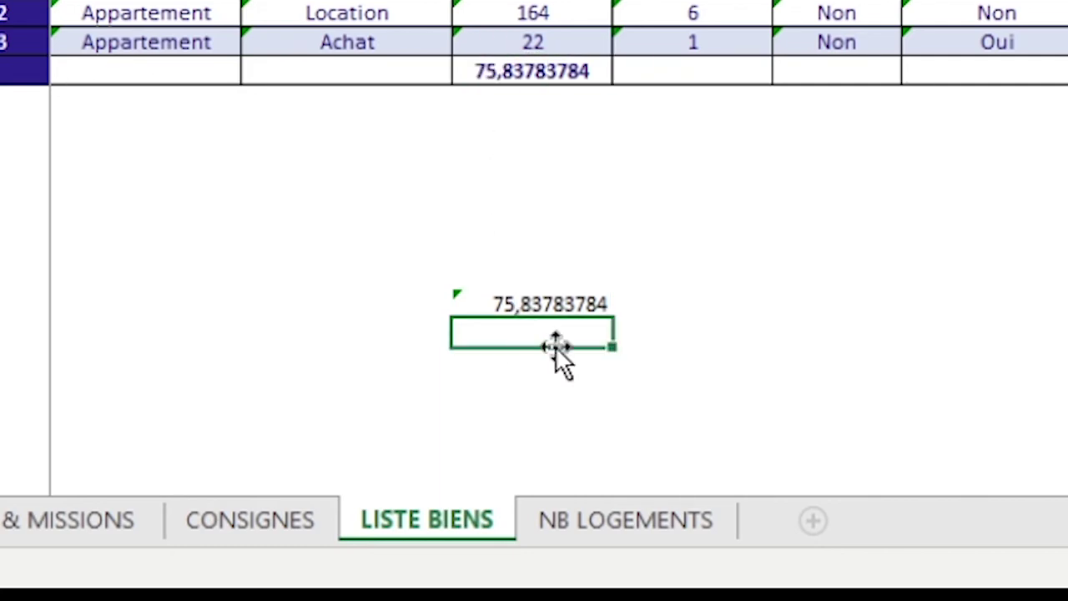
pyautogui.write('=MOY')
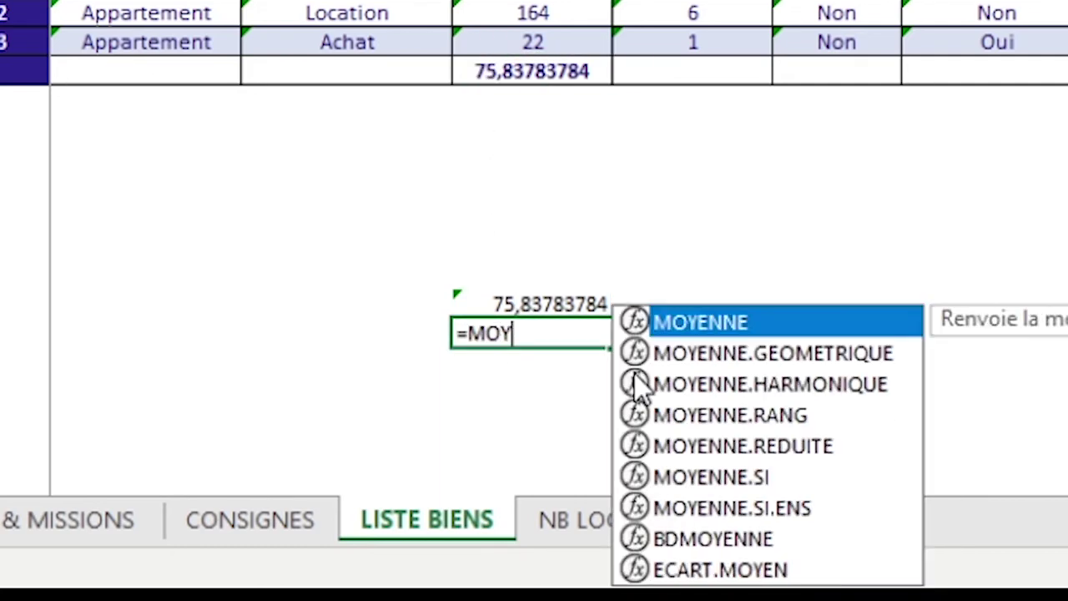
pyautogui.press('Tab')
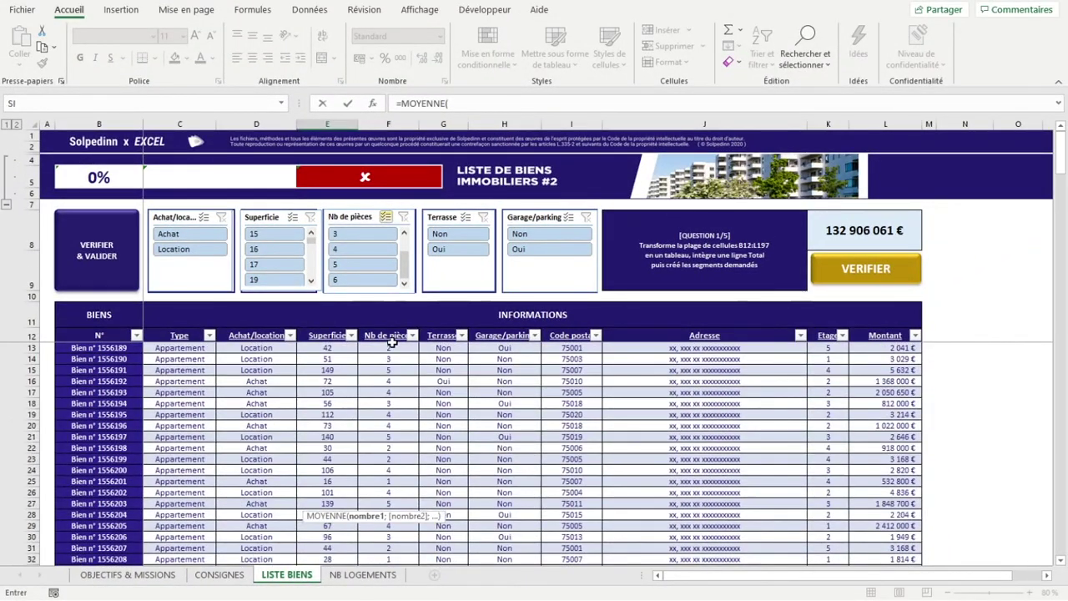
pyautogui.click(319, 350)
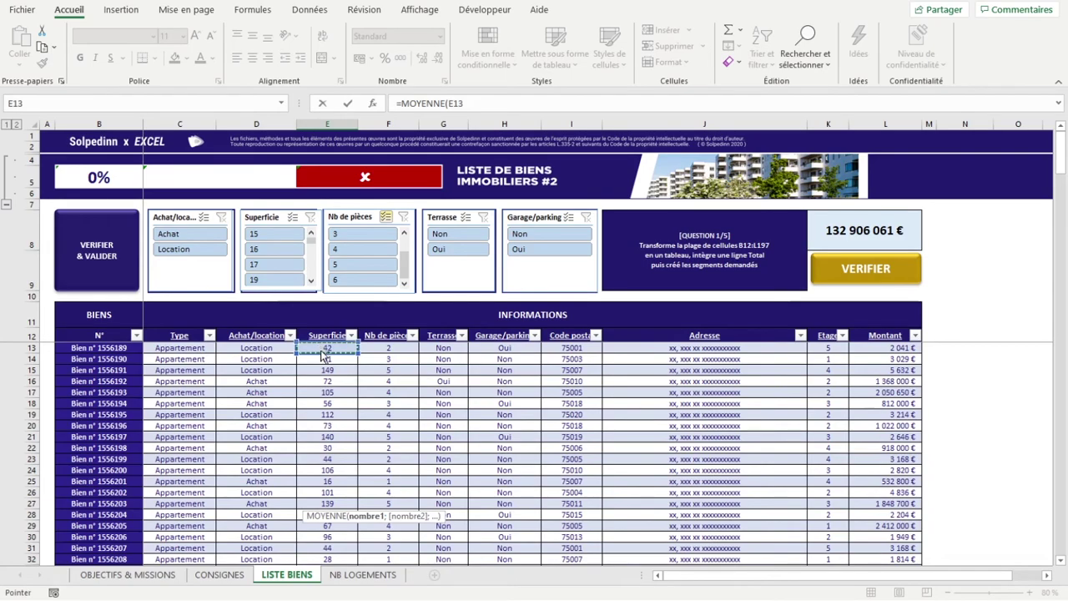
pyautogui.hotkey('ctrl', 'shift', 'Down')
pyautogui.hotkey('shift', 'Up')
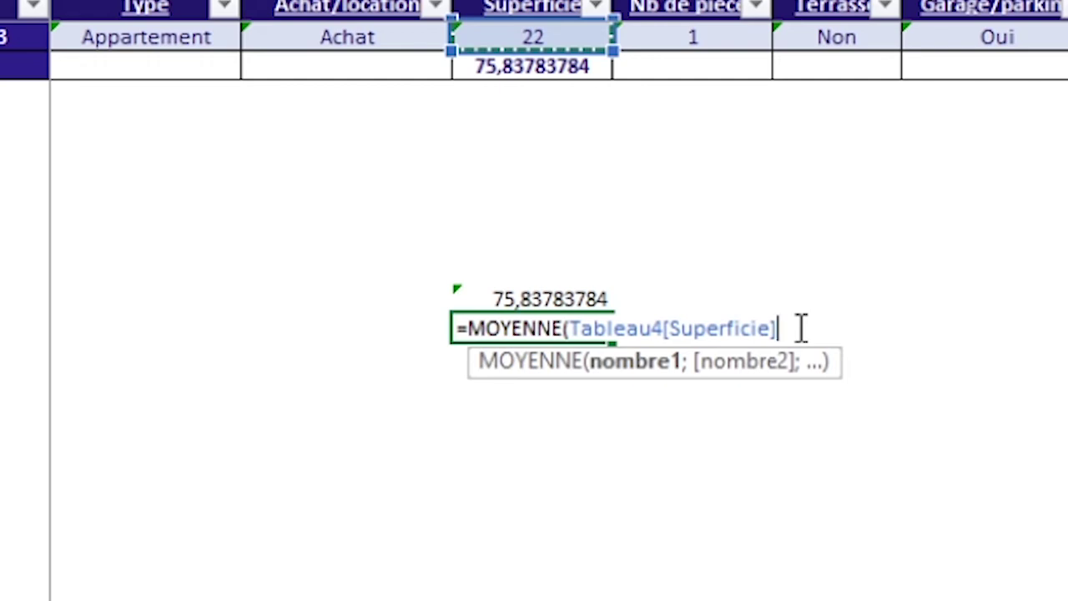
pyautogui.write(')')
pyautogui.press('Return')
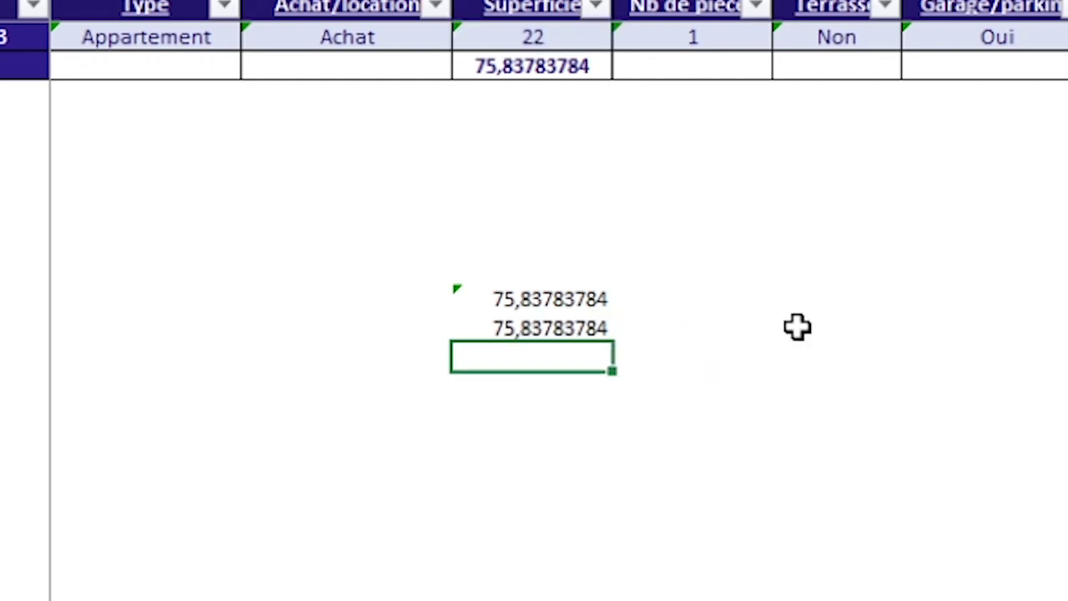
pyautogui.press('Up')
pyautogui.press('Up')
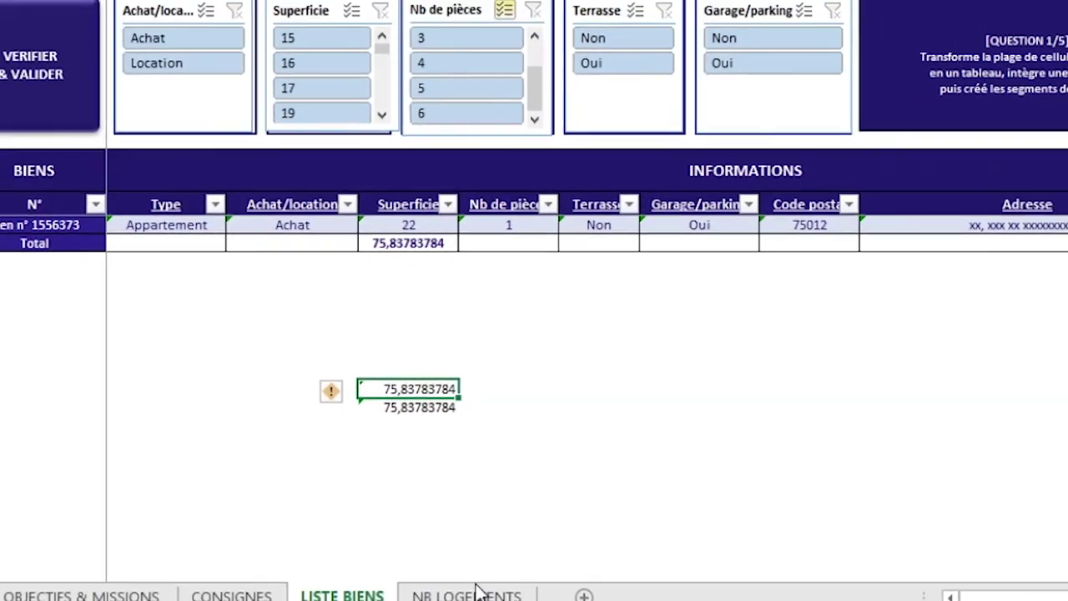
# On the NB LOGEMENTS sheet, enter =NBVAL(Tableau4[N°]) in C6, counting 185 properties
pyautogui.click(478, 590)
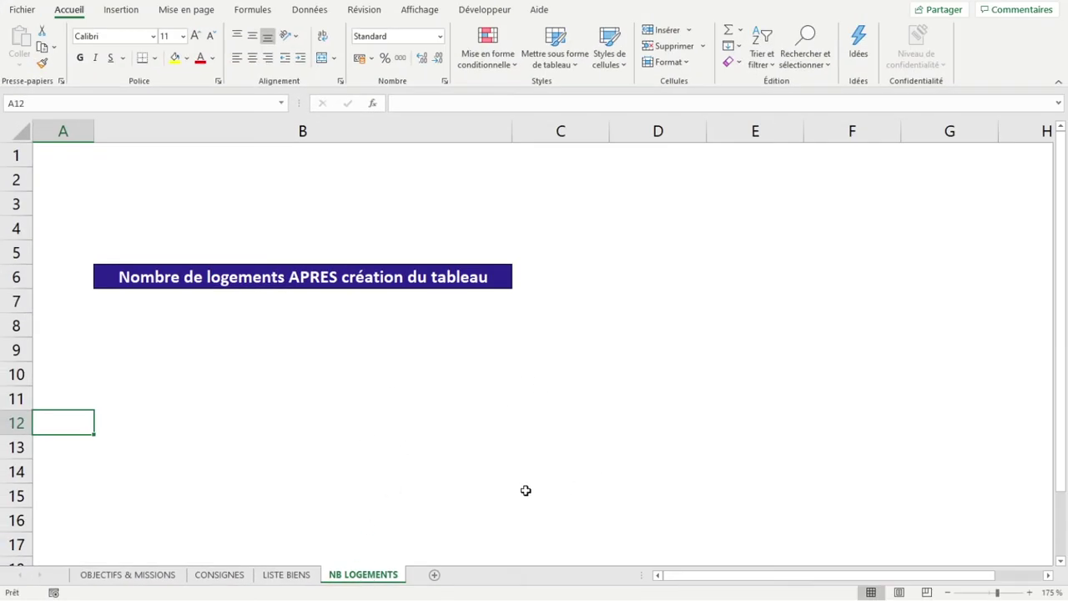
pyautogui.click(566, 273)
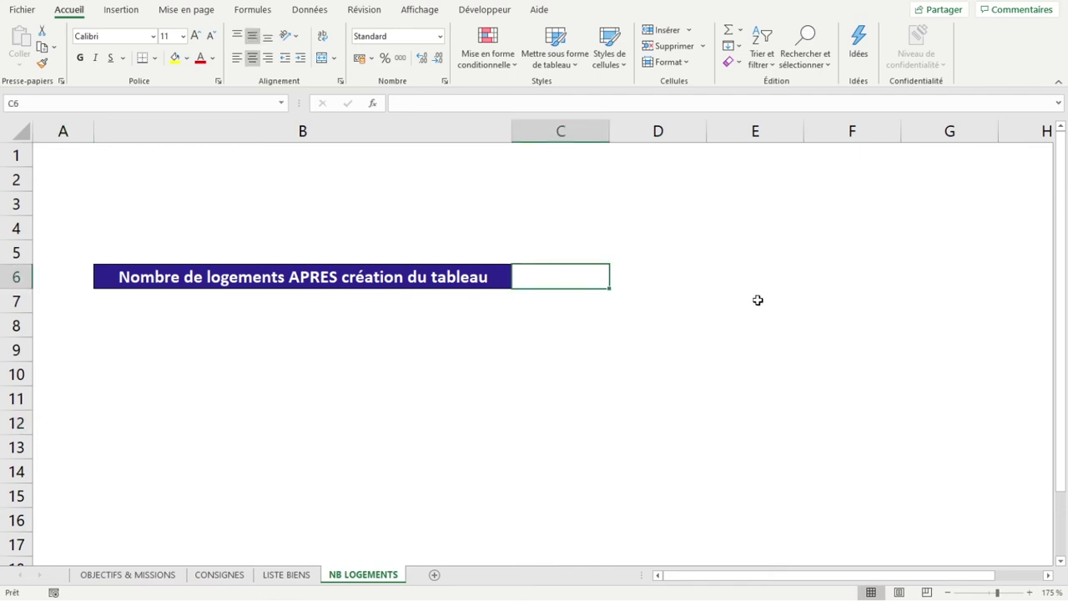
pyautogui.write('=N')
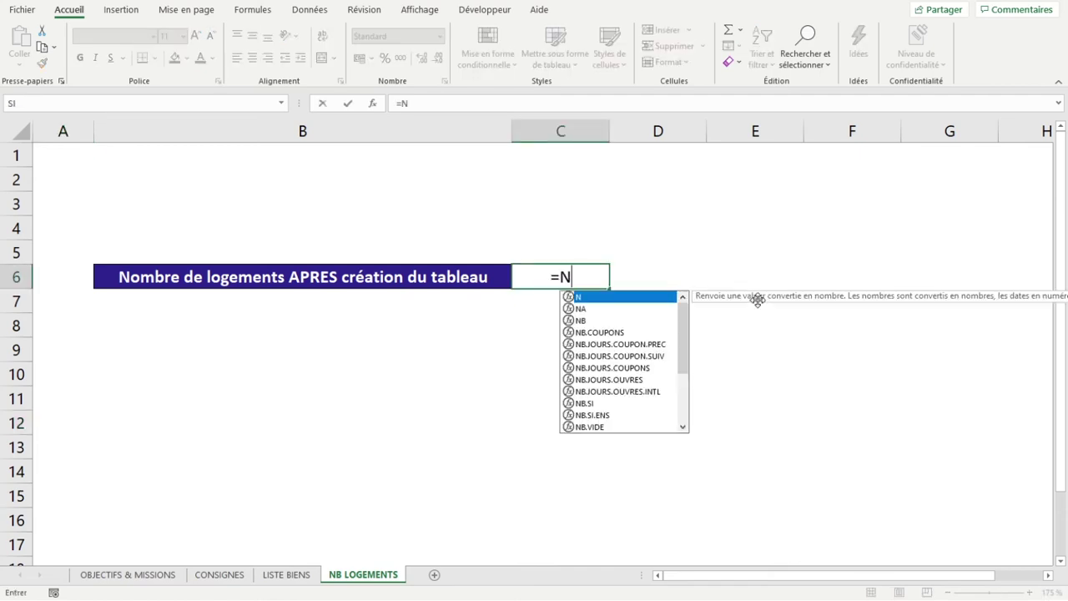
pyautogui.write('B')
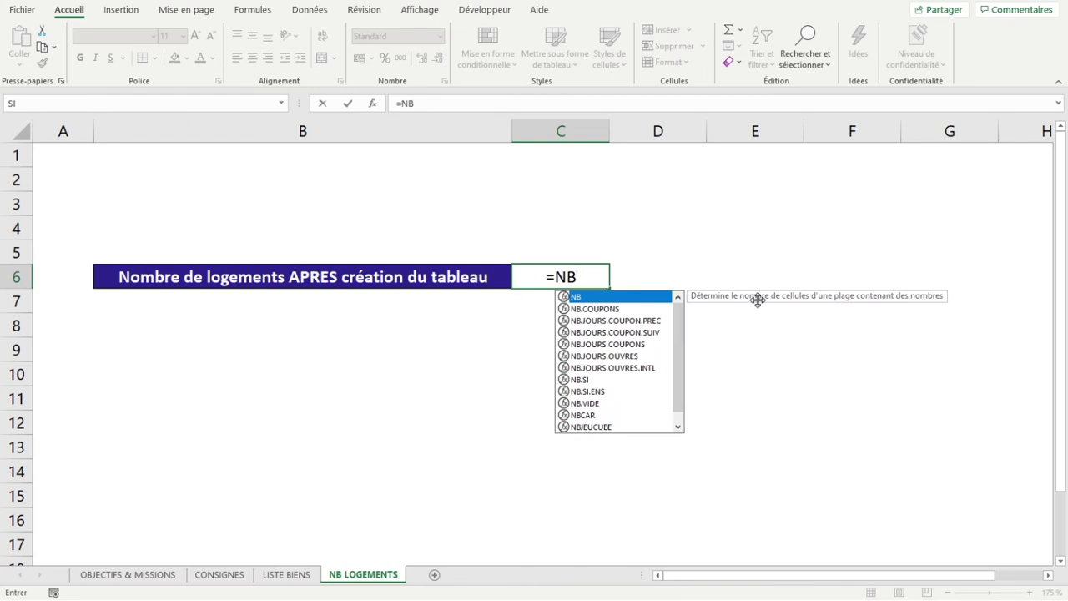
pyautogui.write('VAL')
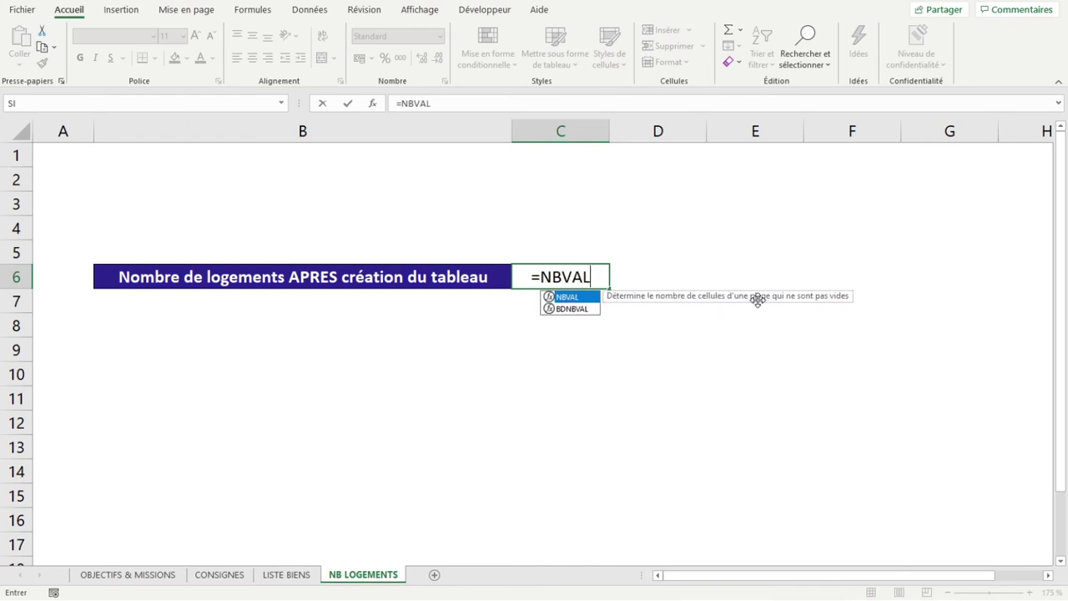
pyautogui.write('(')
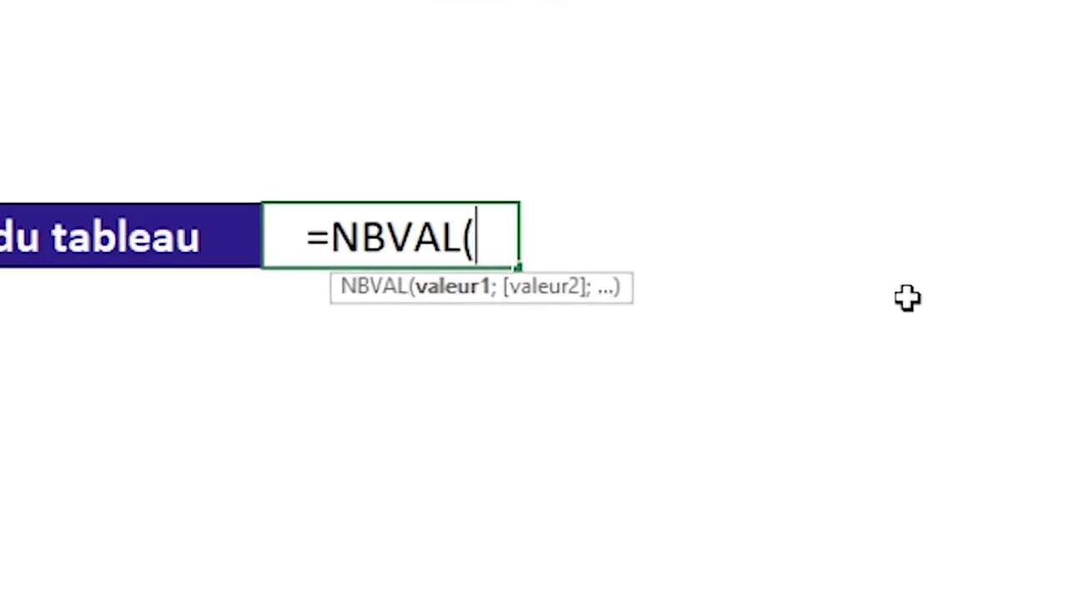
pyautogui.write('Tab')
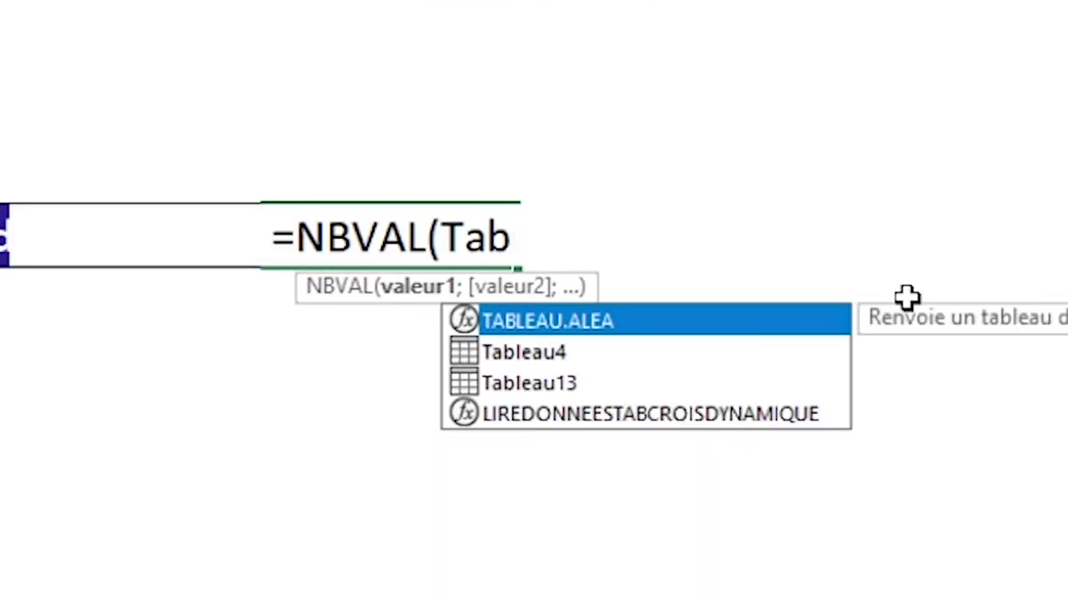
pyautogui.press('Down')
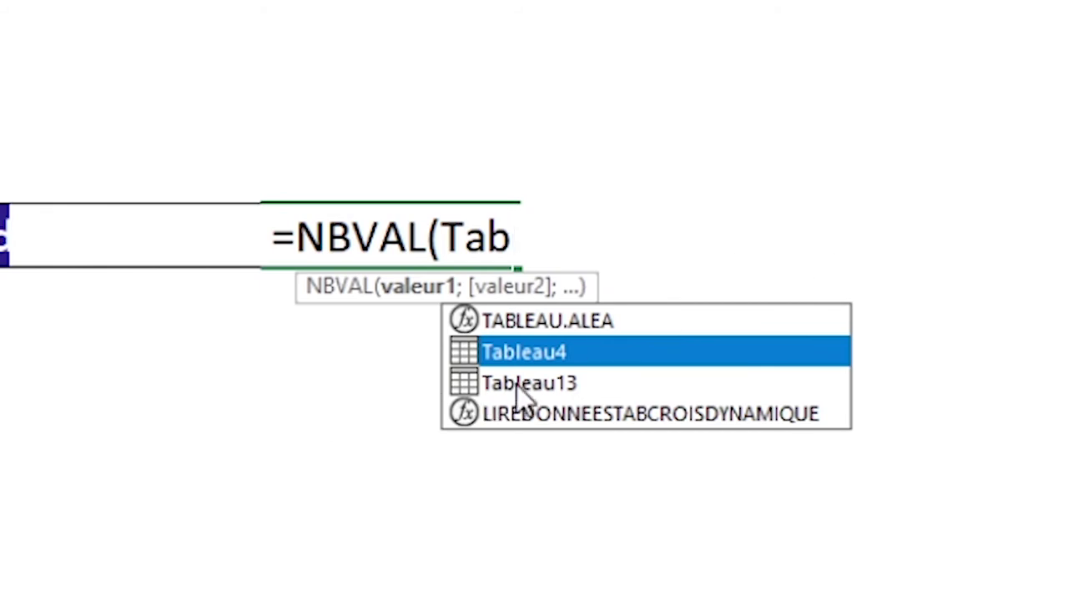
pyautogui.doubleClick(546, 360)
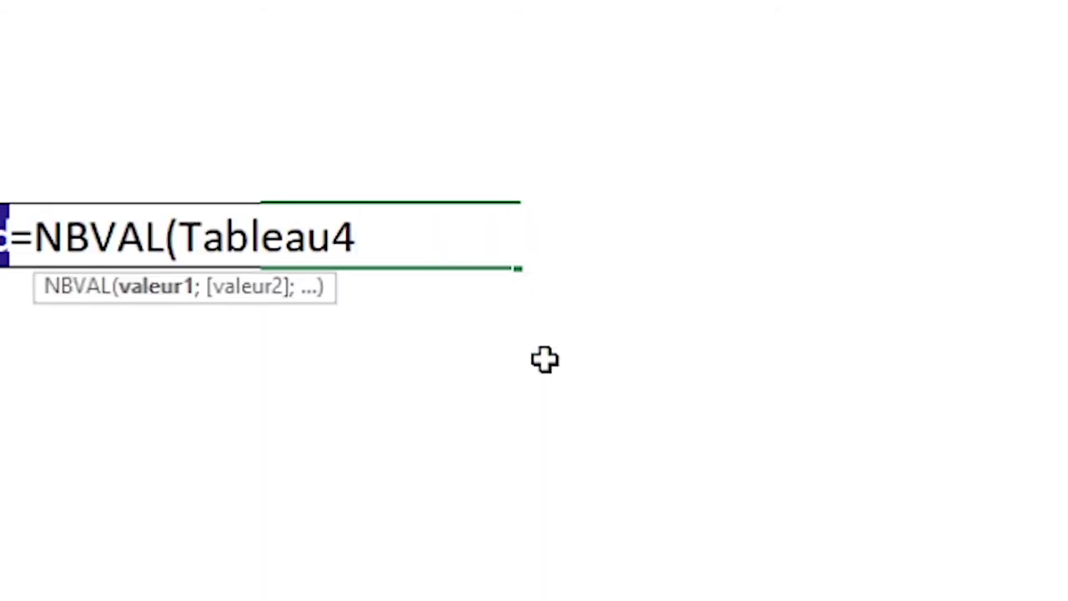
pyautogui.write('[')
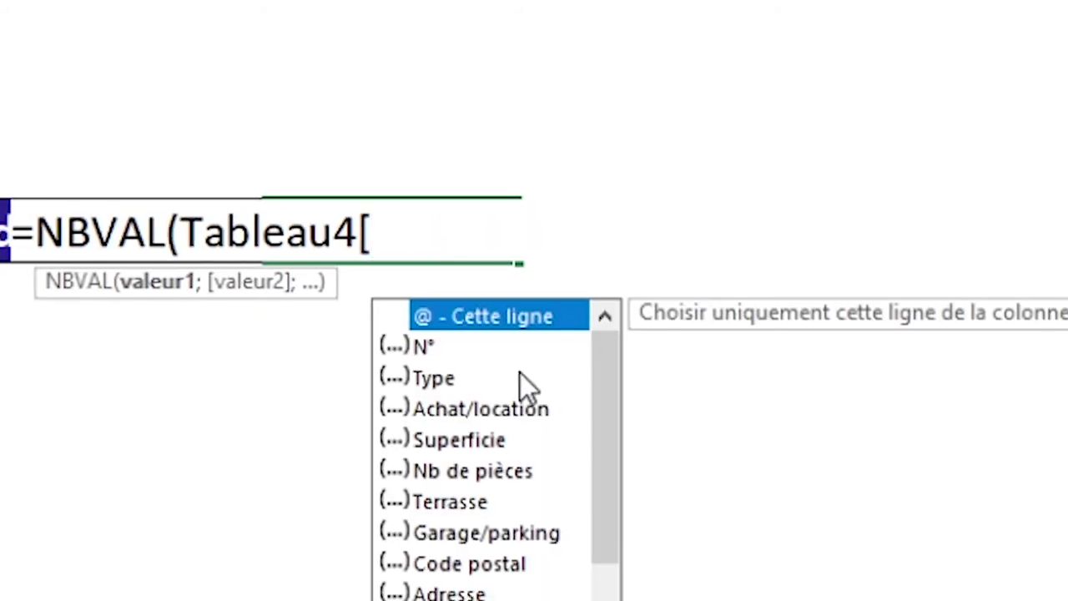
pyautogui.scroll(-2, 542, 298)
pyautogui.scroll(2, 542, 319)
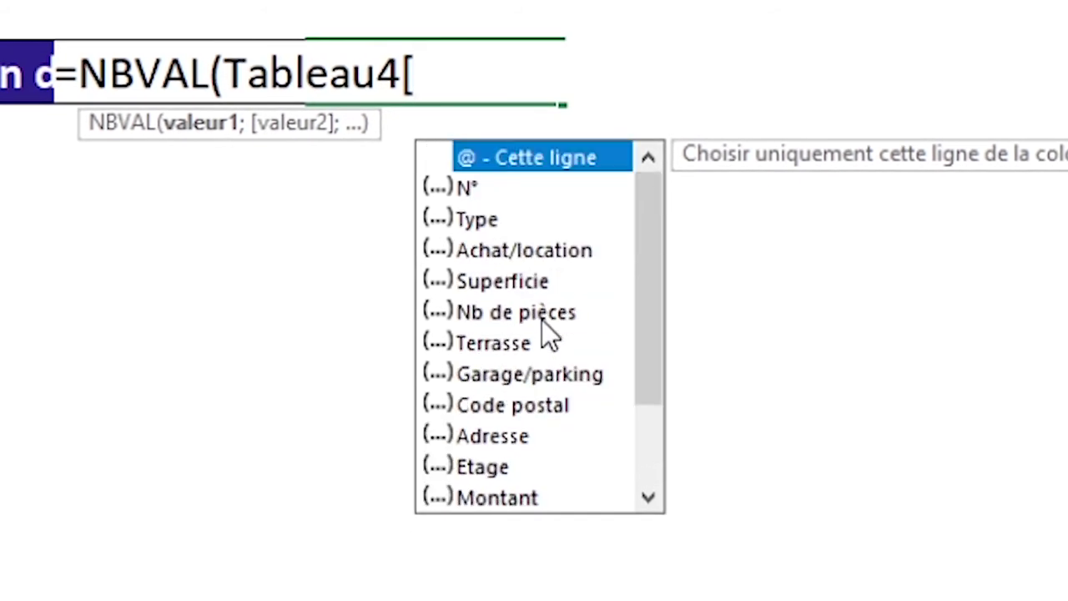
pyautogui.doubleClick(488, 187)
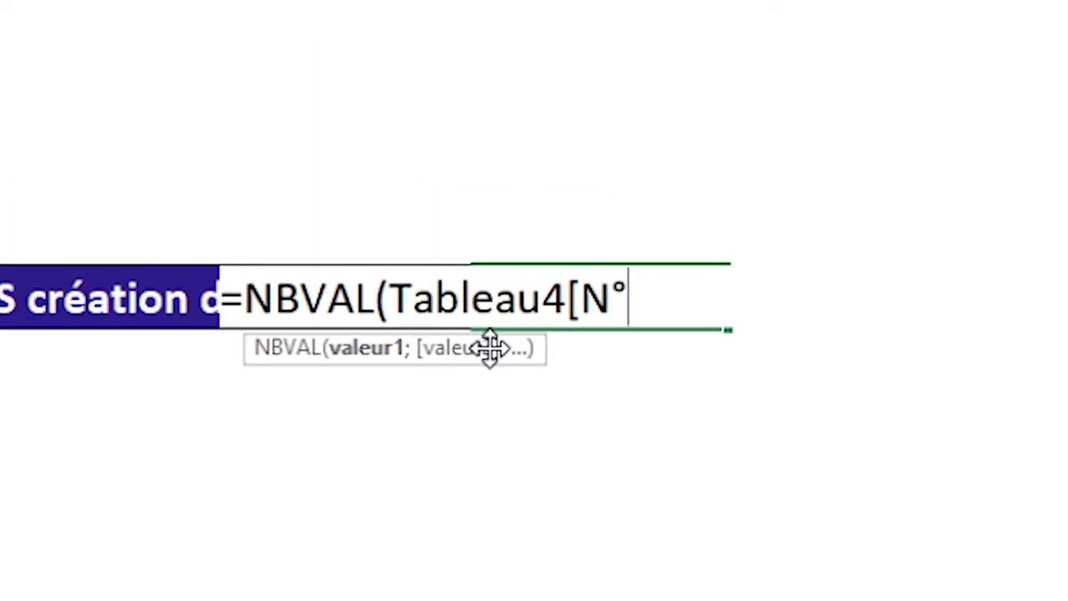
pyautogui.write(']')
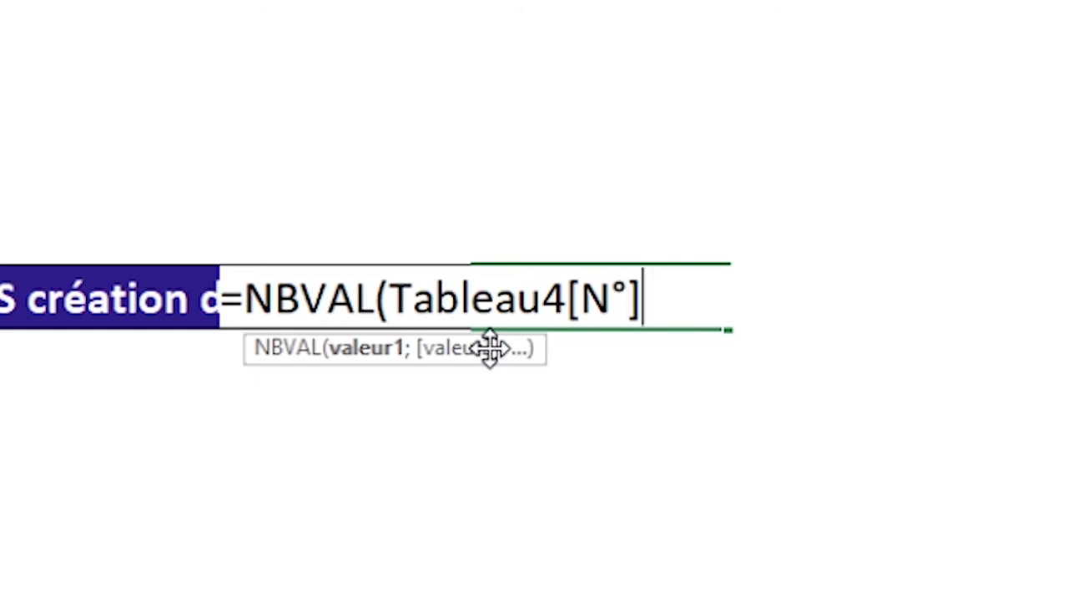
pyautogui.write(')')
pyautogui.press('Return')
pyautogui.press('Up')
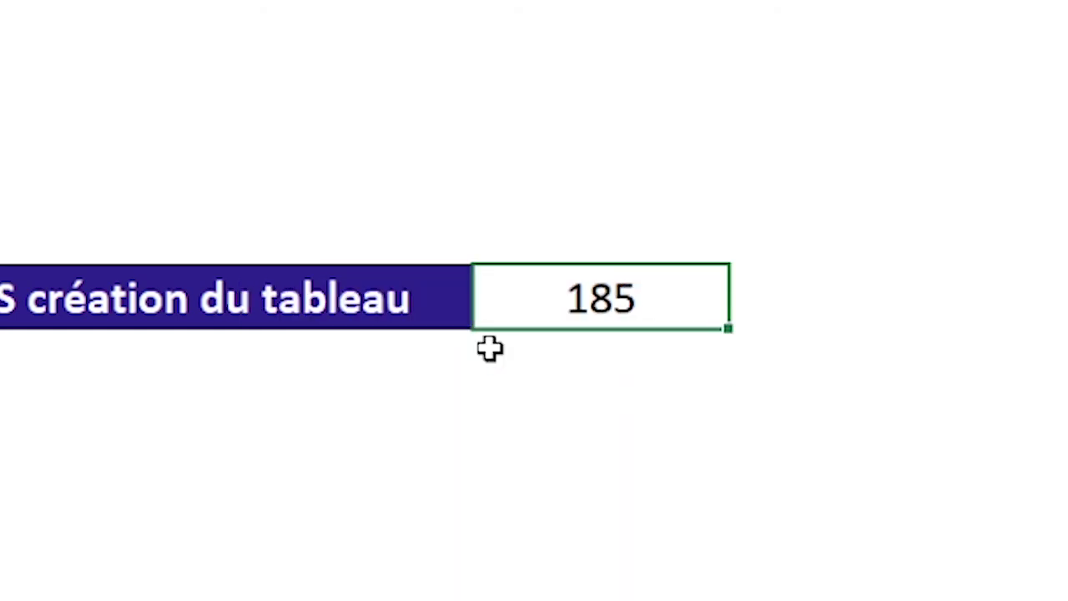